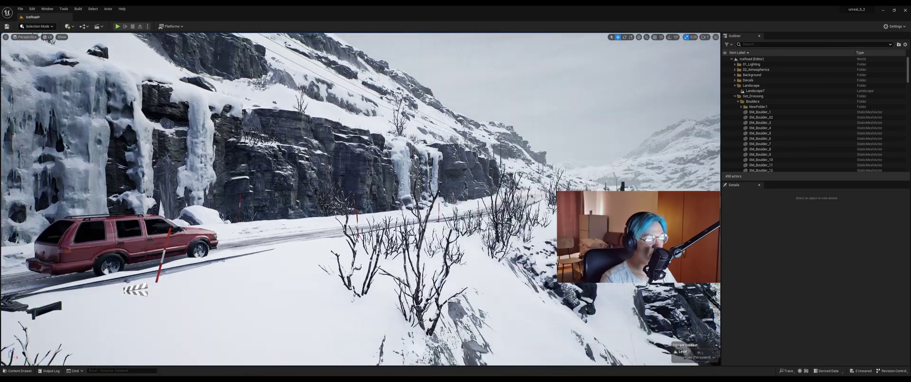
- Place a Cine Camera Actor on the snowy roadside behind and beside the red SUV
right_click_drag(361, 199, 273, 211)
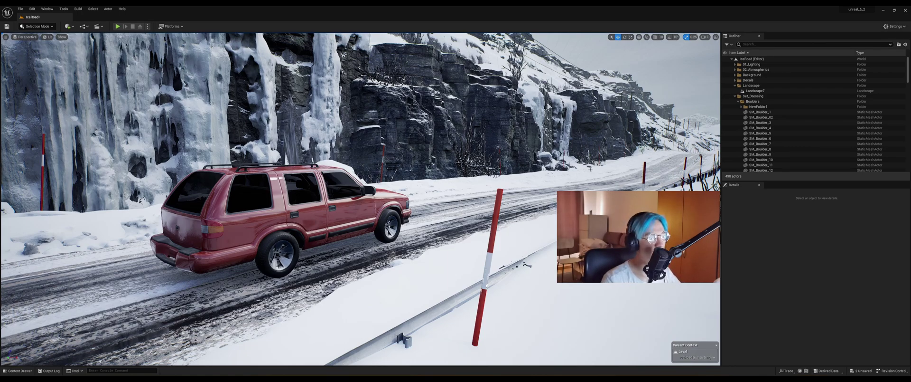
right_click_drag(495, 181, 380, 202)
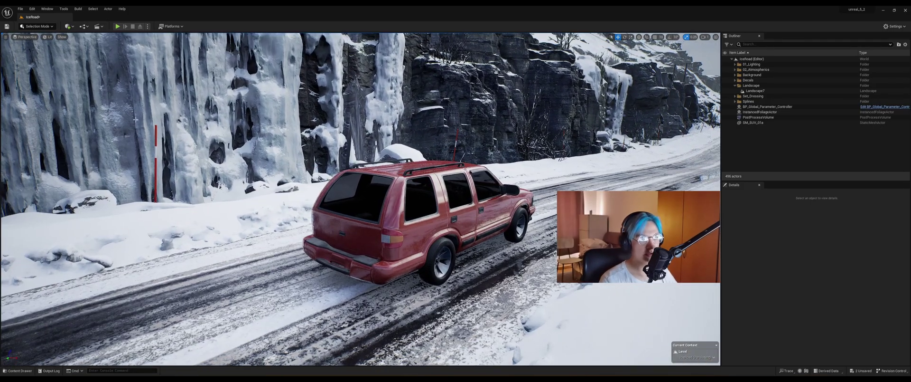
left_click(68, 26)
mouse_move(98, 93)
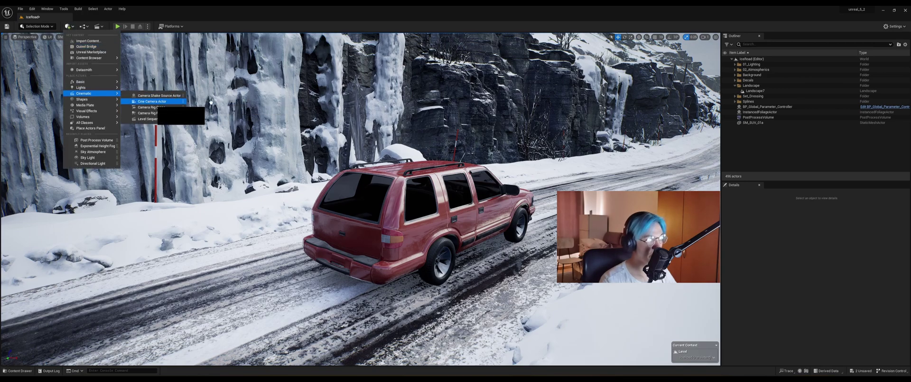
left_click_drag(218, 104, 156, 212)
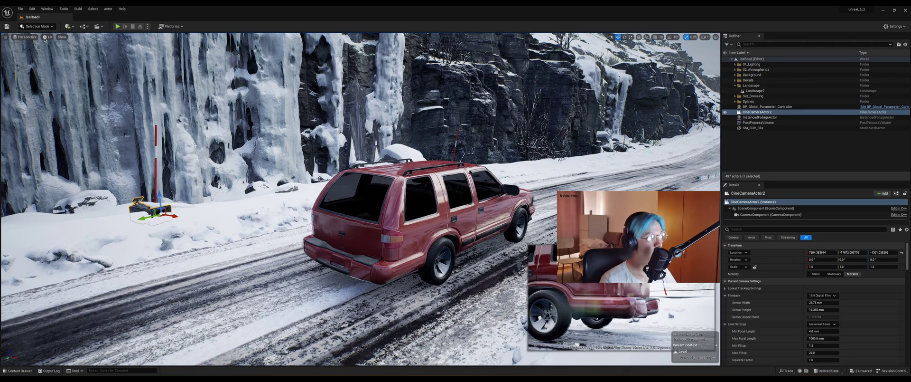
- Pilot the new cine camera and reposition it to frame the SUV from its side behind the red-and-white road pole
left_click(20, 40)
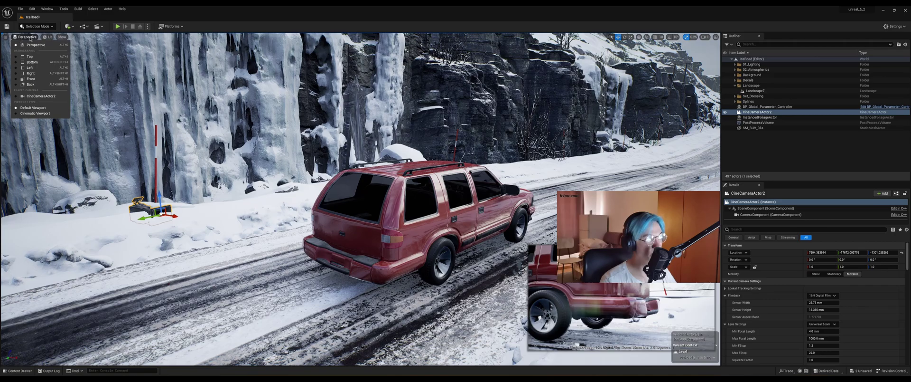
left_click(39, 95)
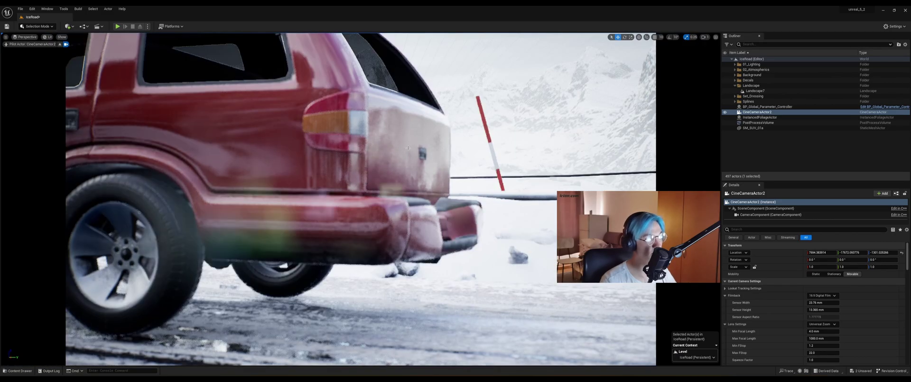
right_click_drag(361, 199, 320, 203)
key("s")
key("e")
key("a")
key("s")
key("q")
key("w")
key("w")
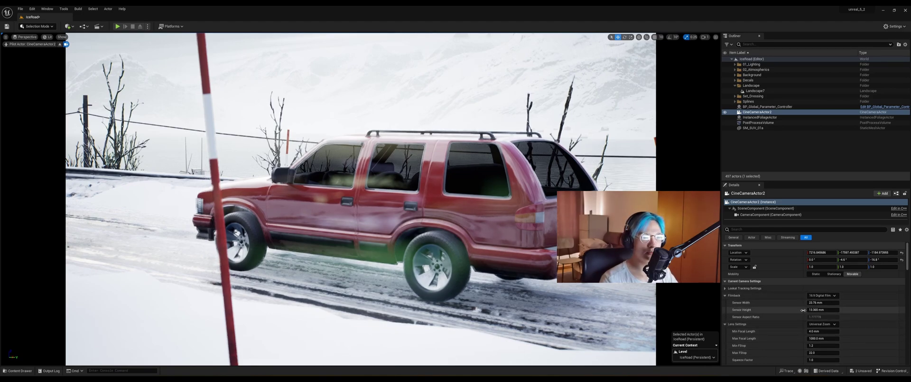
scroll(784, 333, "down", 2)
scroll(785, 333, "up", 2)
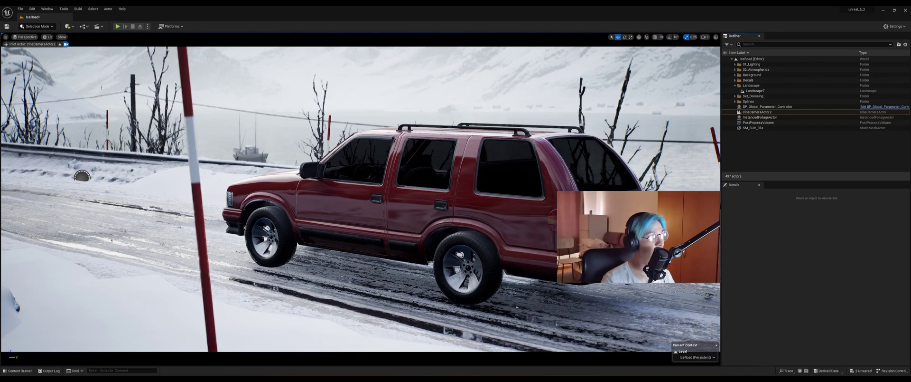
- Create a level sequence named car_motion in the Content folder and move its actor away from the SUV in the level
left_click(100, 27)
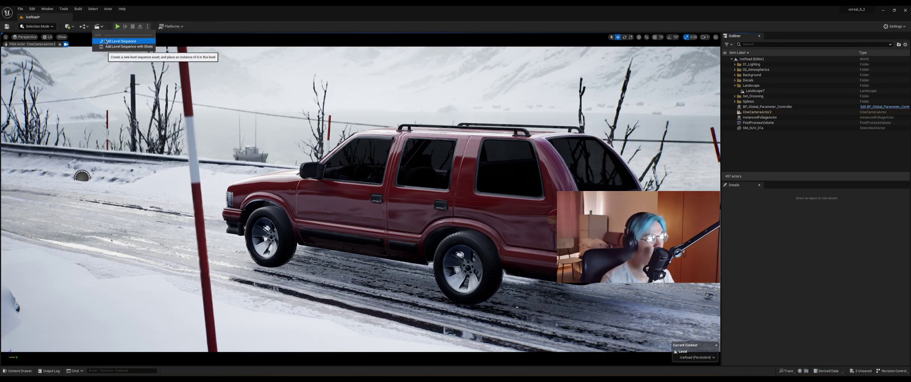
left_click(105, 41)
type("car_motion")
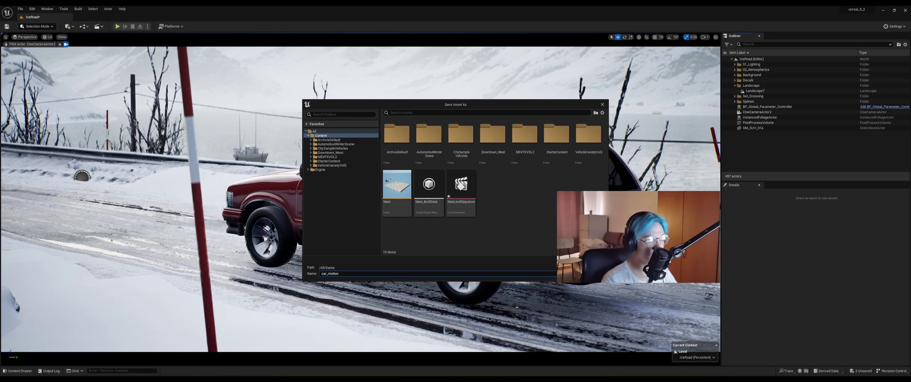
key("Return")
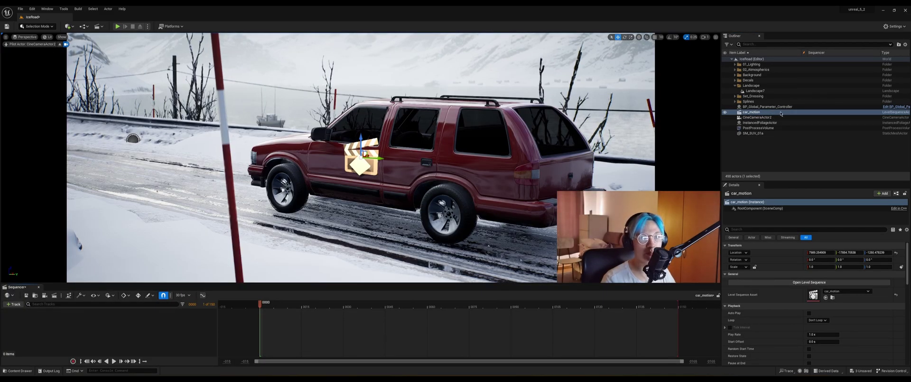
left_click_drag(365, 154, 624, 73)
key("Escape")
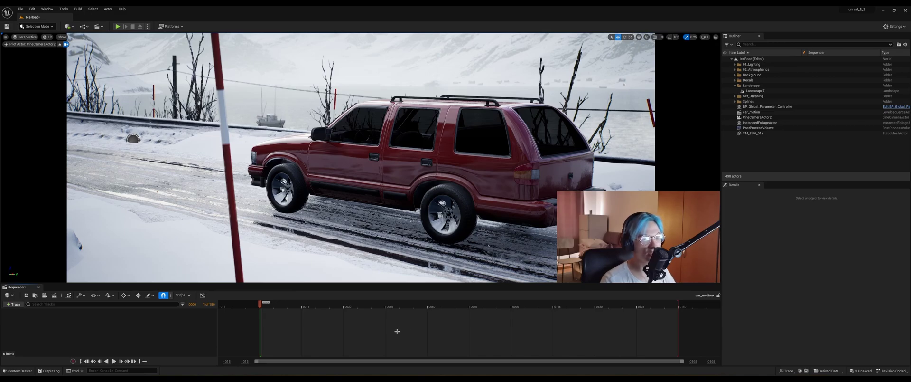
- Add the cine camera actor to the car_motion sequence as a track
left_click(14, 304)
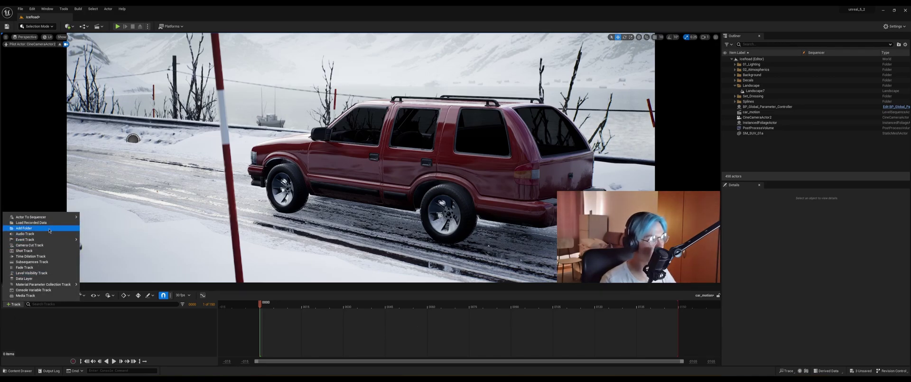
mouse_move(48, 218)
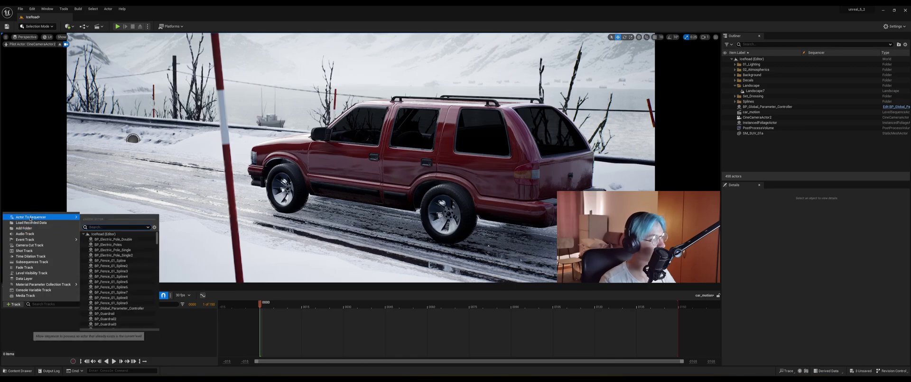
type("cin")
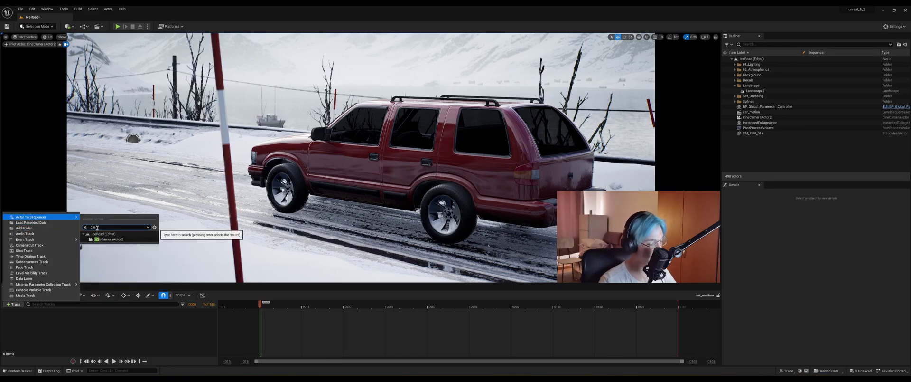
left_click(110, 240)
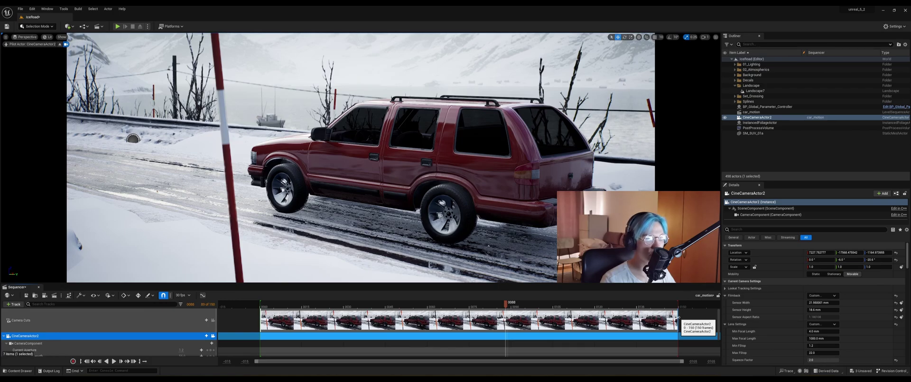
- Shorten the camera cut section and the sequence's playback range to end at frame 100
left_click_drag(679, 317, 429, 326)
left_click(377, 304)
left_click_drag(665, 307, 428, 308)
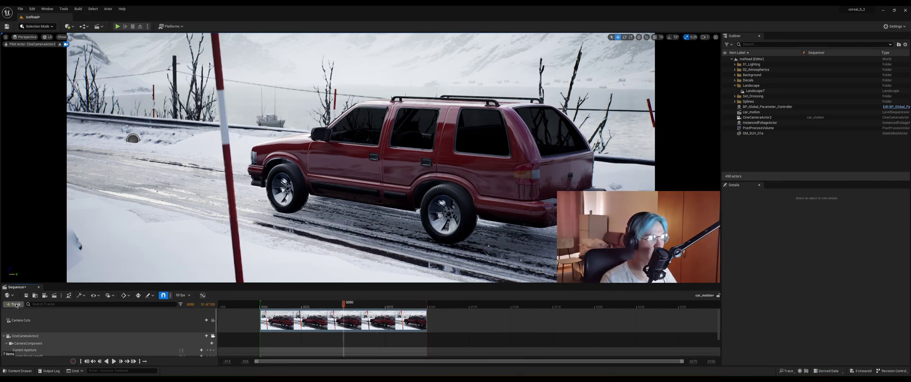
- Add the SM_SUV_01a actor to the sequence and select its Transform track
left_click(16, 304)
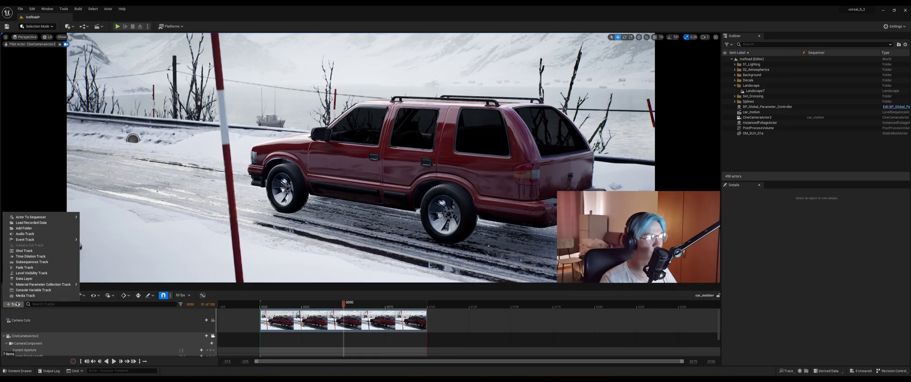
mouse_move(38, 217)
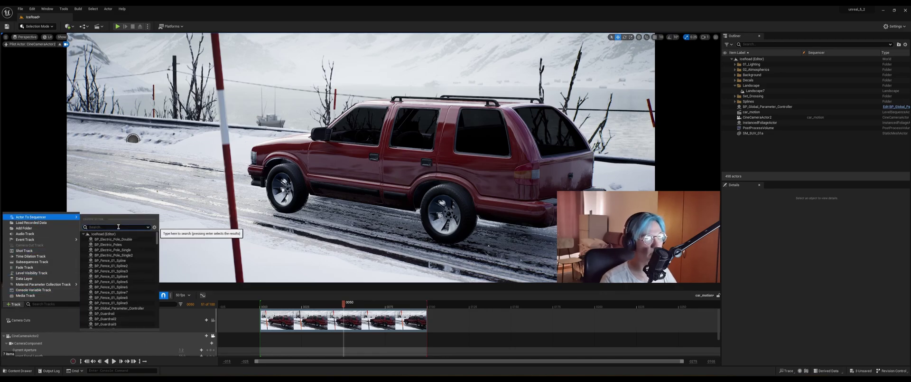
type("suv")
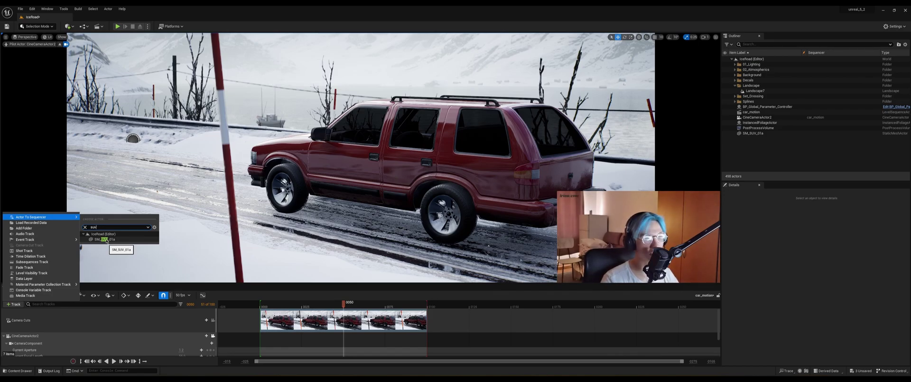
left_click(107, 240)
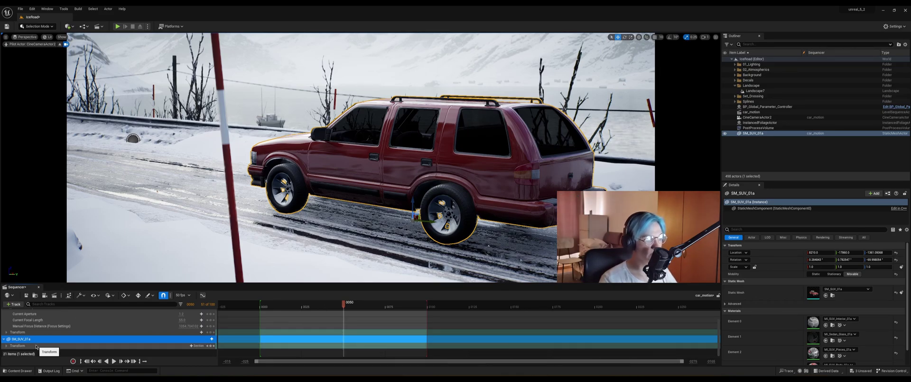
left_click(191, 345)
left_click(189, 346)
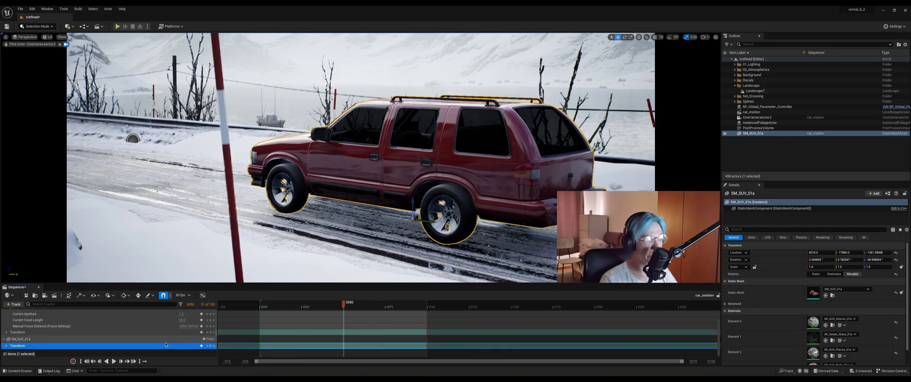
- Return the playhead to frame 0 and split the viewport into camera and free perspective views, with the SUV visible in both
left_click_drag(343, 302, 261, 308)
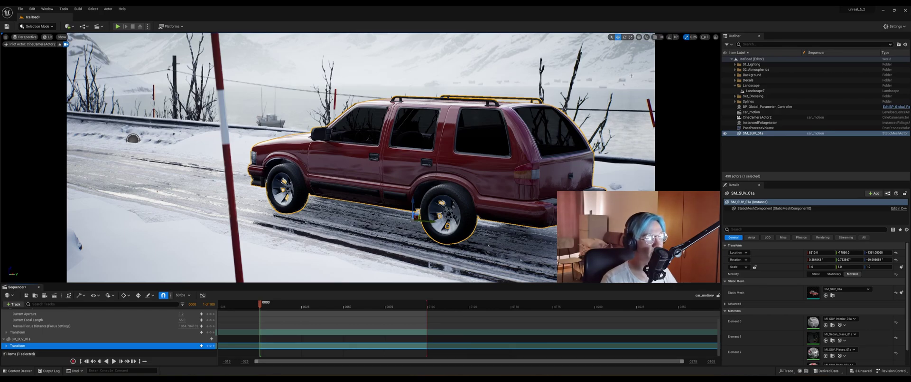
left_click(716, 38)
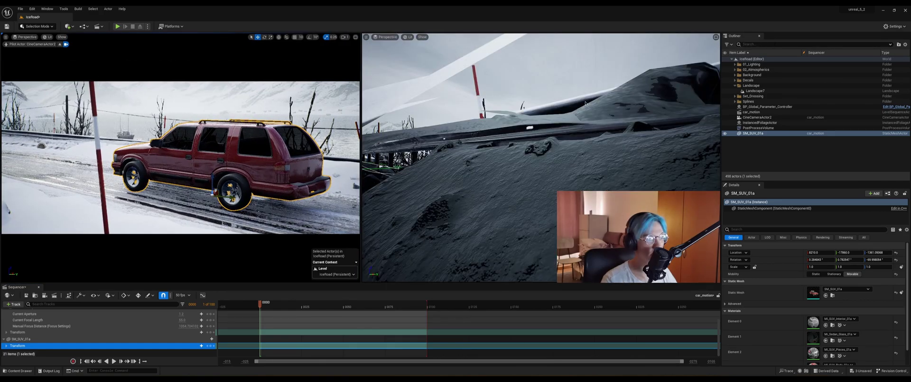
right_click_drag(457, 183, 362, 154)
left_click_drag(373, 136, 444, 143)
right_click_drag(522, 142, 563, 149)
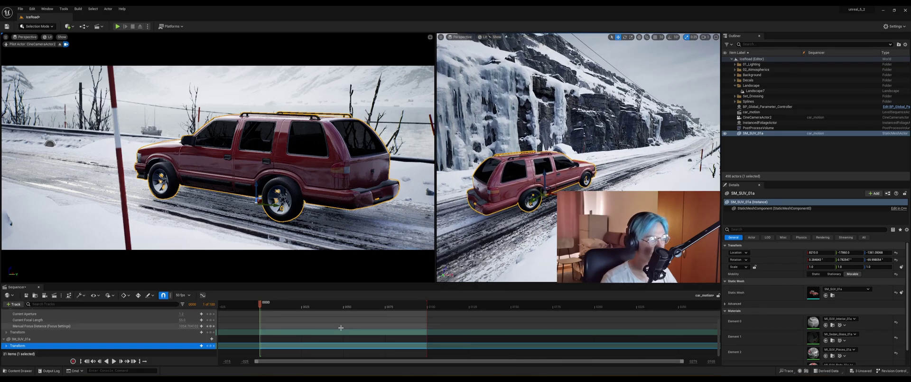
- Move the SUV back along the road until only its front shows in the camera view, lower it slightly, and key its transform at frame 0
left_click_drag(548, 196, 520, 224)
key("s")
right_click_drag(519, 224, 475, 232)
left_click_drag(603, 185, 549, 201)
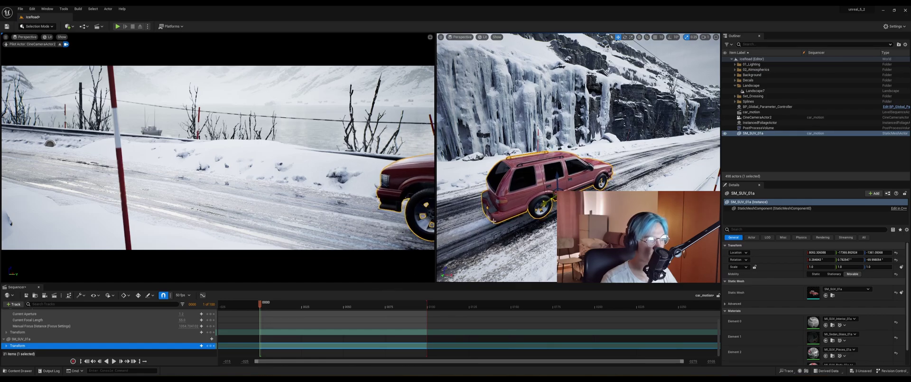
left_click_drag(557, 174, 557, 178)
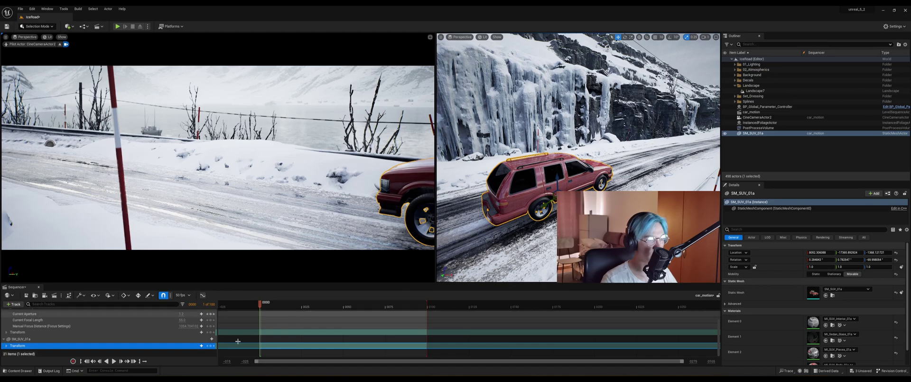
left_click(211, 346)
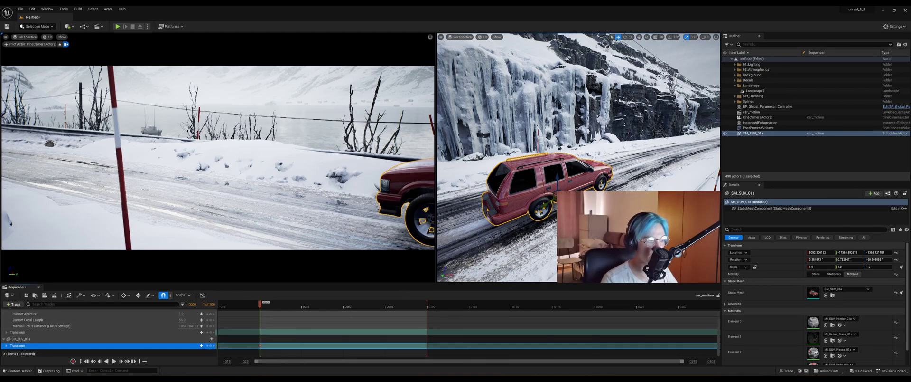
- At frame 25, move the SUV forward along the road, tilt it slightly to follow the surface, and key its transform
left_click_drag(260, 303, 304, 308)
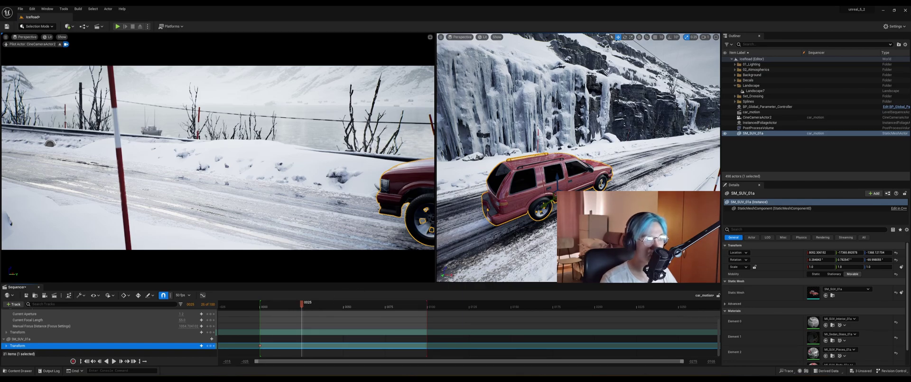
left_click_drag(560, 200, 631, 177)
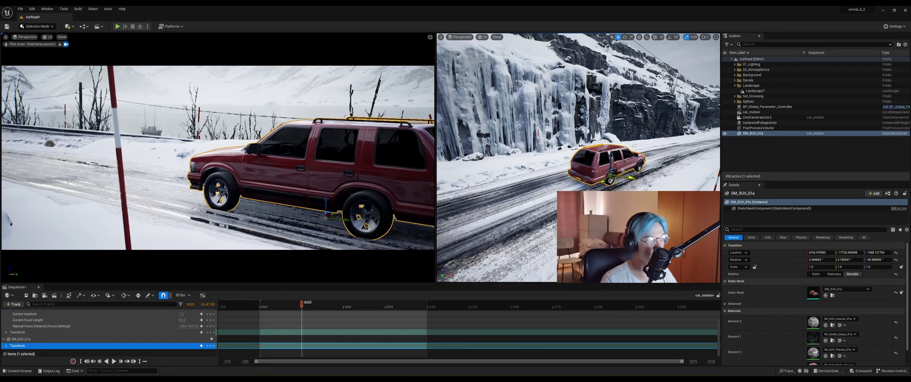
key("e")
mouse_move(622, 150)
left_mouse_down()
mouse_move(611, 156)
mouse_move(629, 153)
left_mouse_up()
key("w")
key("e")
key("w")
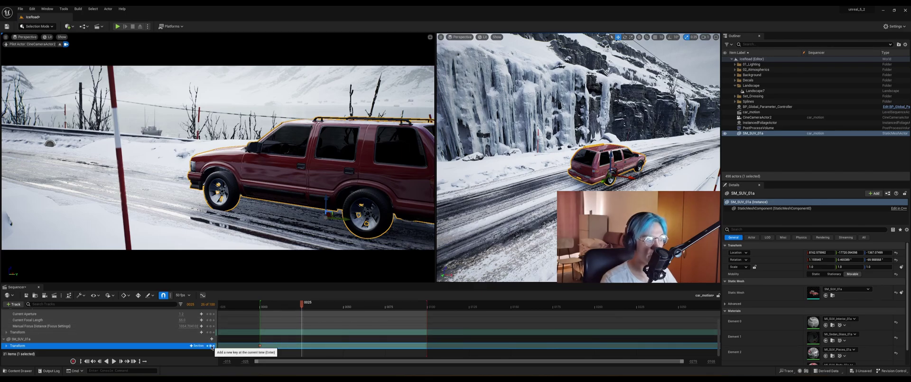
left_click(212, 346)
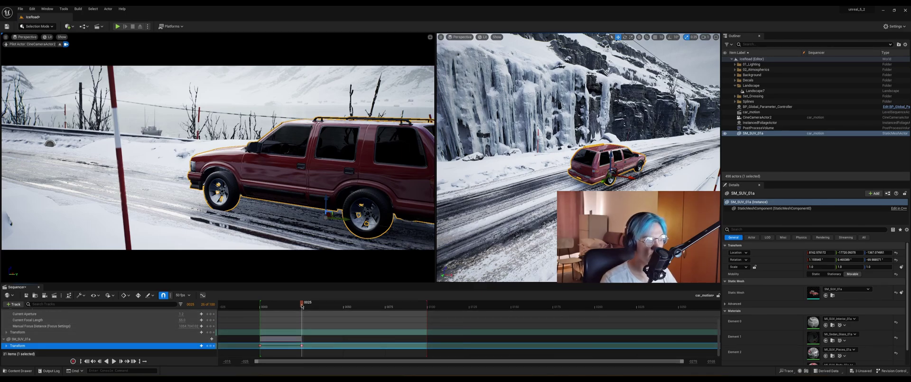
- Play the sequence from the start to preview the SUV's motion, then stop playback
left_click(257, 304)
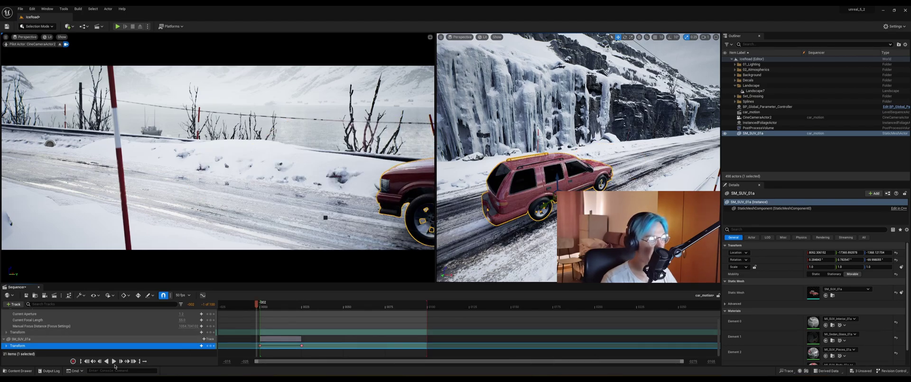
left_click(114, 362)
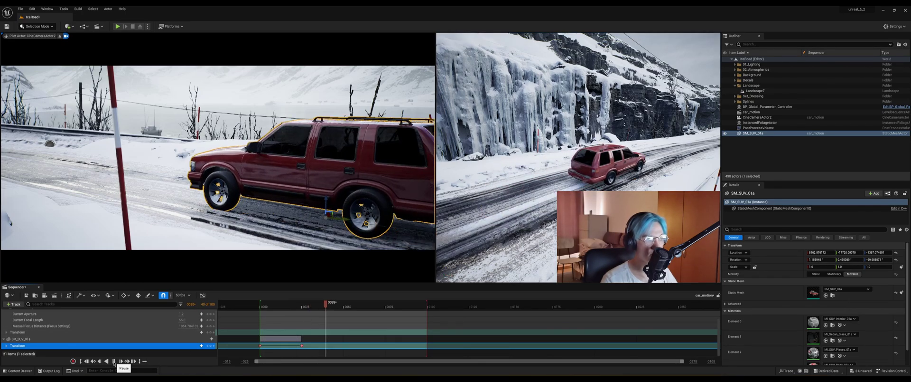
left_click(113, 361)
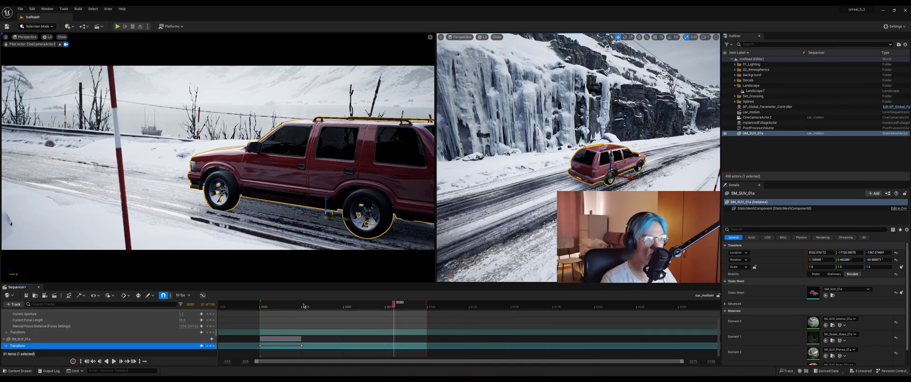
- At frames 50 and 75, move the SUV farther along the road, adjust it to the surface, and key its transform each time
left_click_drag(303, 304, 352, 299)
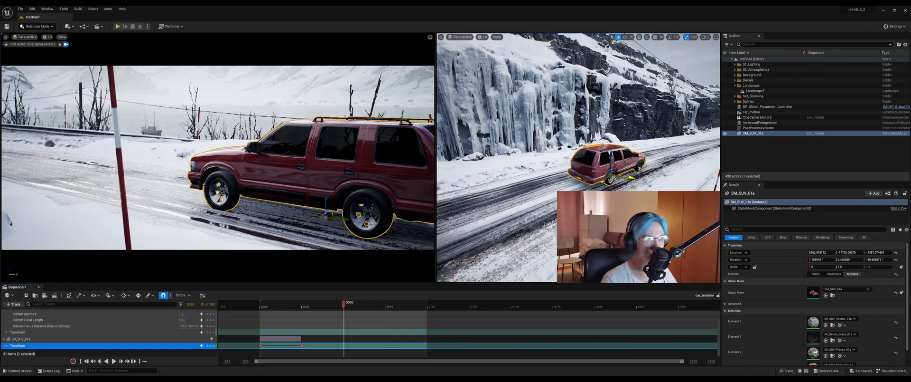
left_click_drag(614, 178, 648, 163)
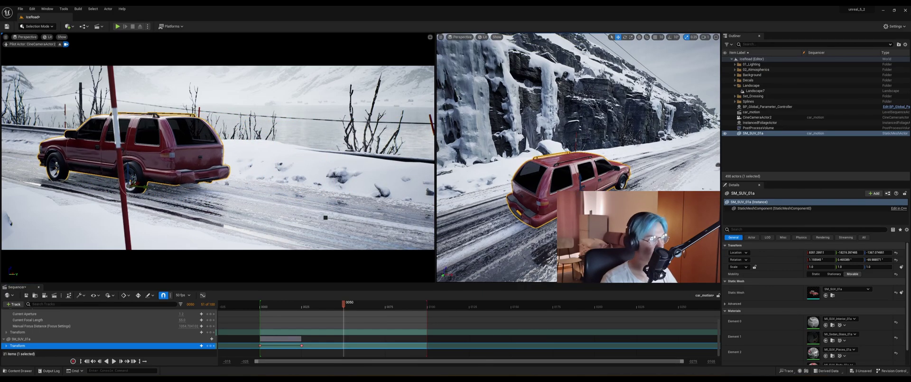
left_click_drag(587, 189, 580, 186)
key("s")
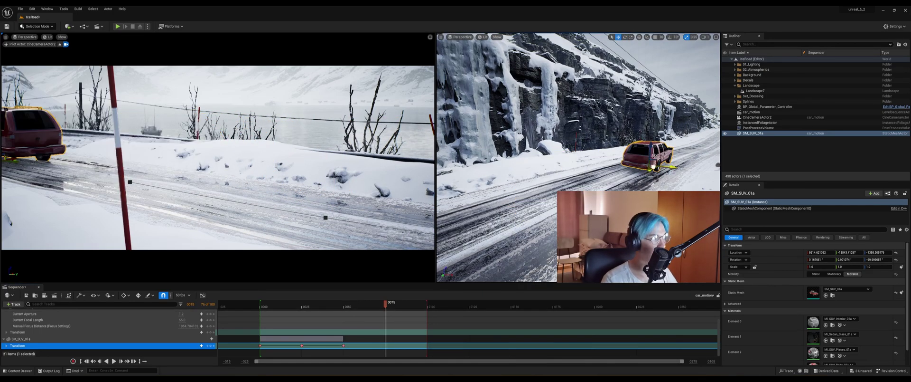
left_click_drag(651, 147, 652, 145)
key("s")
- Shorten the sequence's playback range and its camera cut section so both end at frame 75
left_click_drag(427, 306, 387, 305)
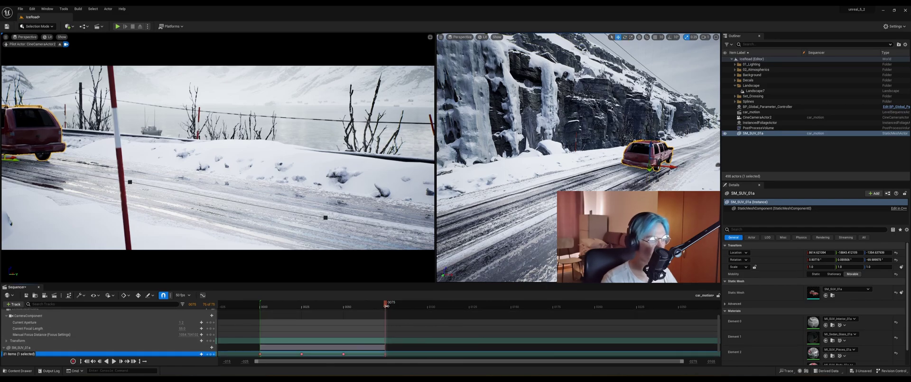
scroll(387, 313, "up", 2)
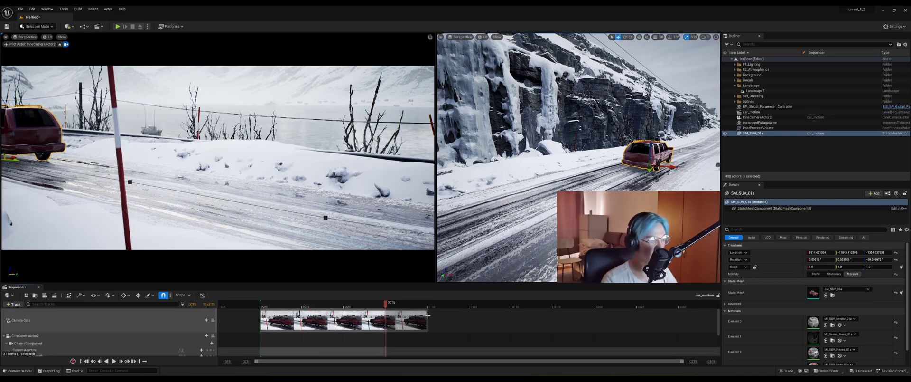
left_click_drag(427, 314, 385, 314)
- Play the shortened sequence from the start, then scrub back to frame 28 with the SUV in the camera view
left_click(257, 306)
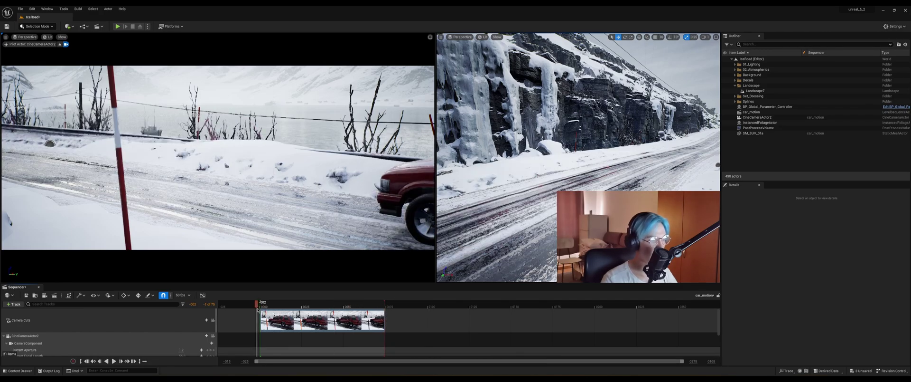
left_click(114, 361)
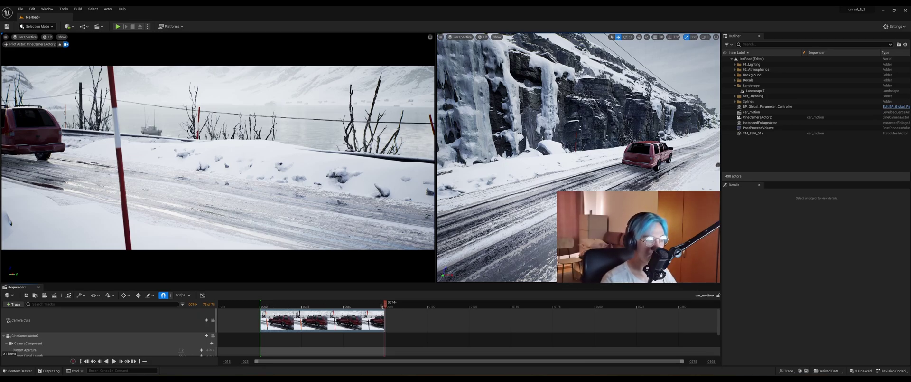
left_click_drag(381, 305, 311, 305)
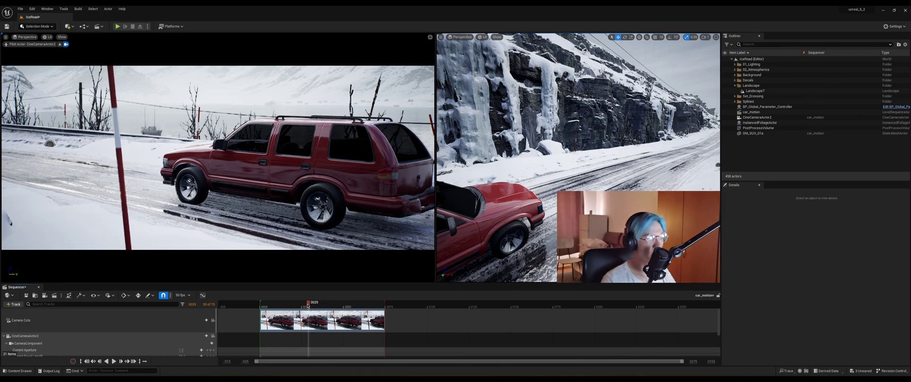
left_click_drag(308, 305, 307, 305)
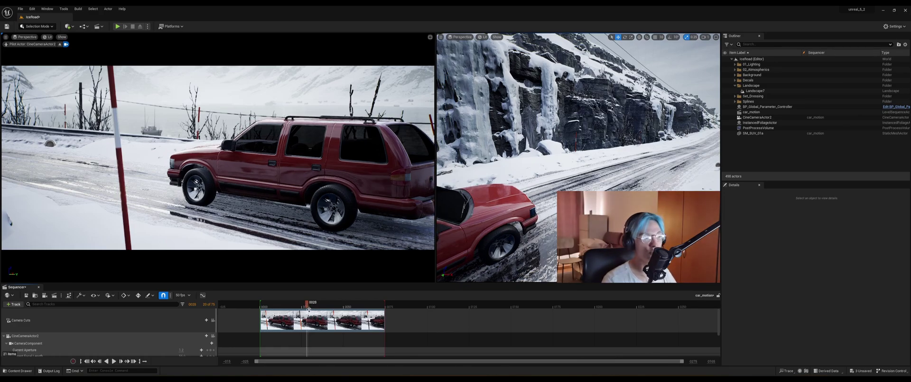
- Queue the sequence for movie rendering, set its output directory to the Desktop, and name the output file "car 1"
left_click(54, 296)
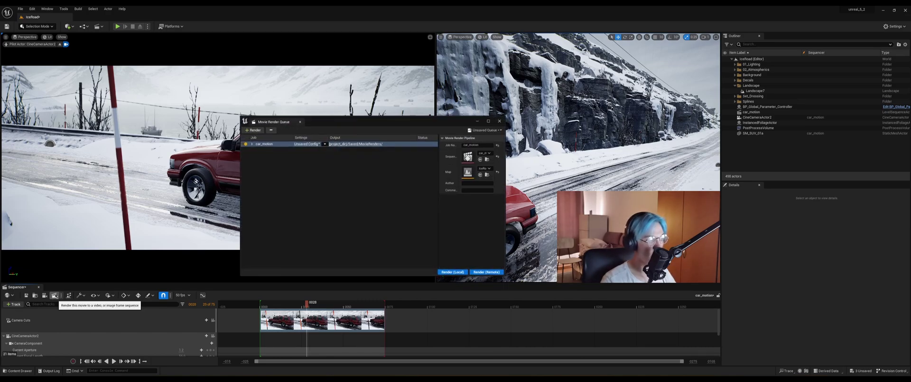
left_click(307, 144)
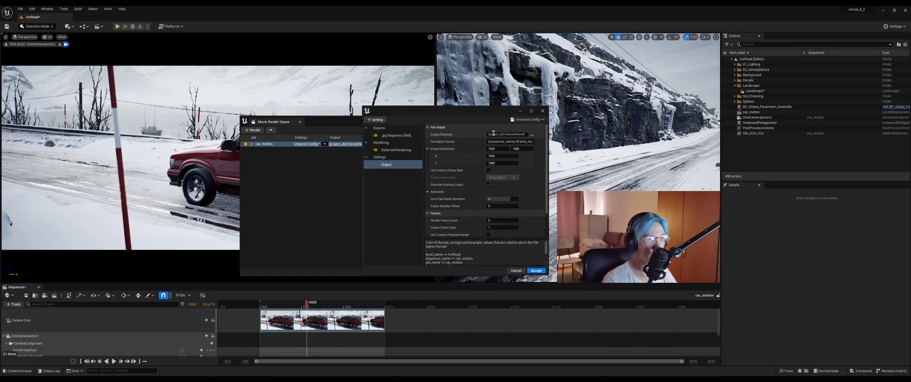
left_click(533, 136)
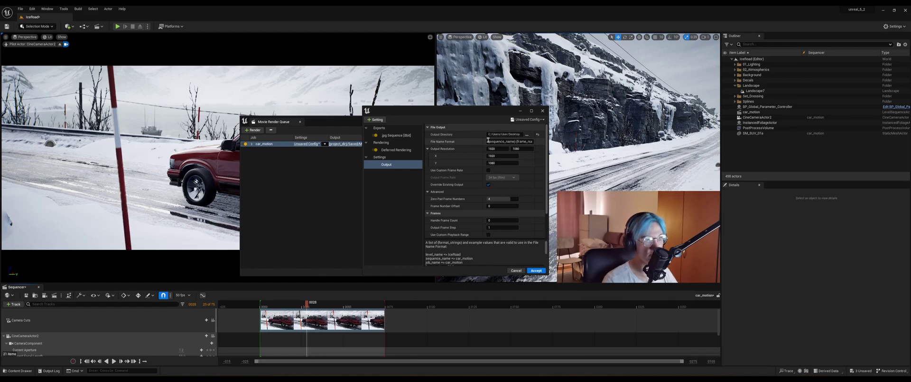
left_click(488, 141)
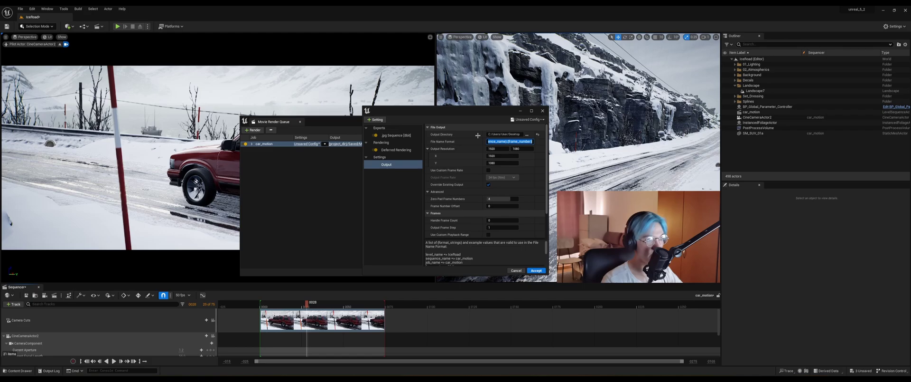
key("BackSpace")
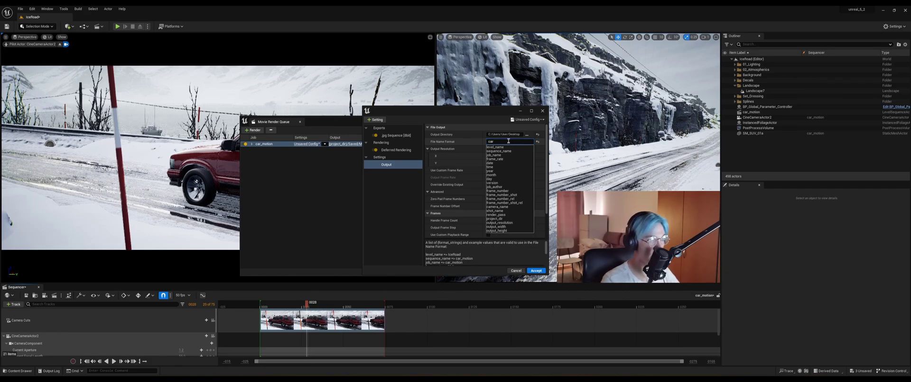
type("car 1")
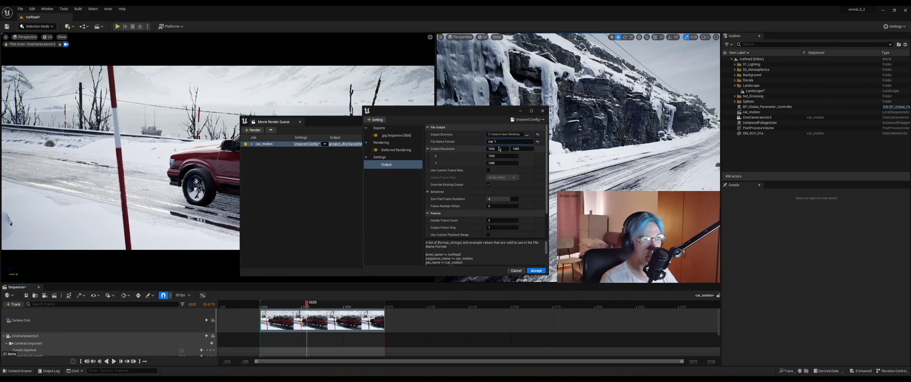
- Set the render's output resolution to 3440 by 1440
left_click(497, 148)
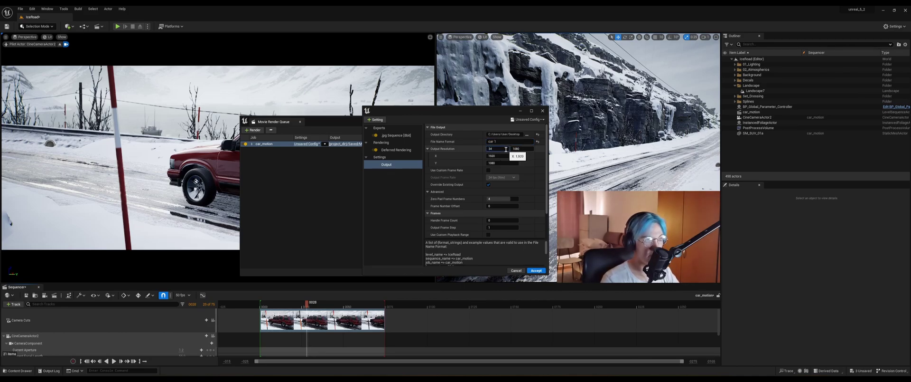
type("3440")
key("Tab")
type("1440")
key("Return")
left_click(398, 193)
- Enable a custom playback range for the render, with start frame 29 and end frame 30
scroll(451, 213, "down", 2)
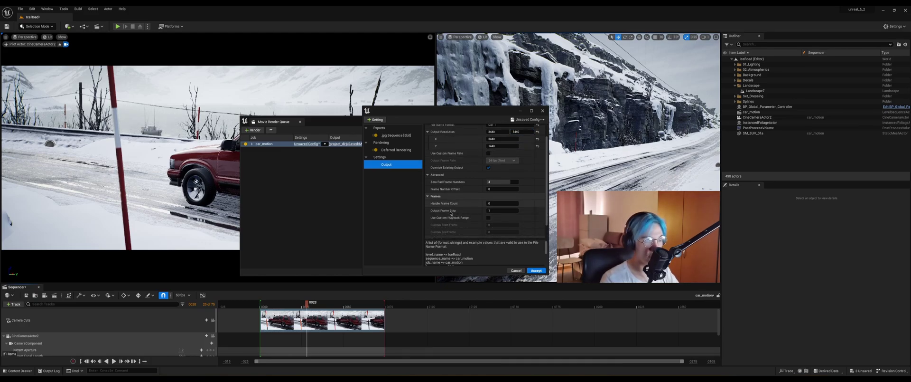
scroll(451, 214, "down", 1)
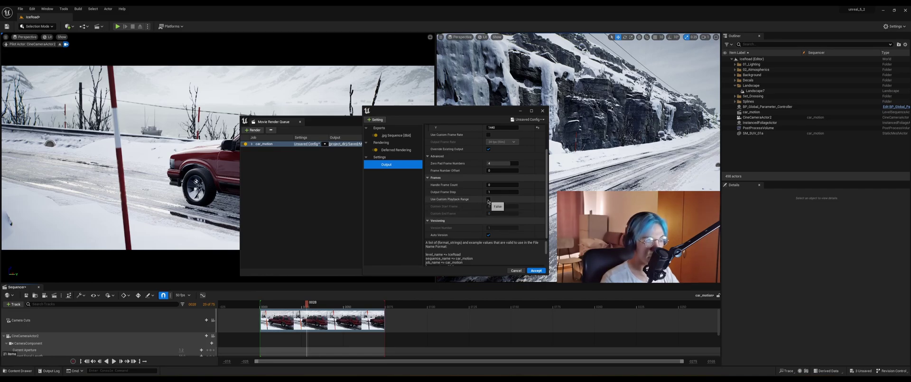
left_click(488, 199)
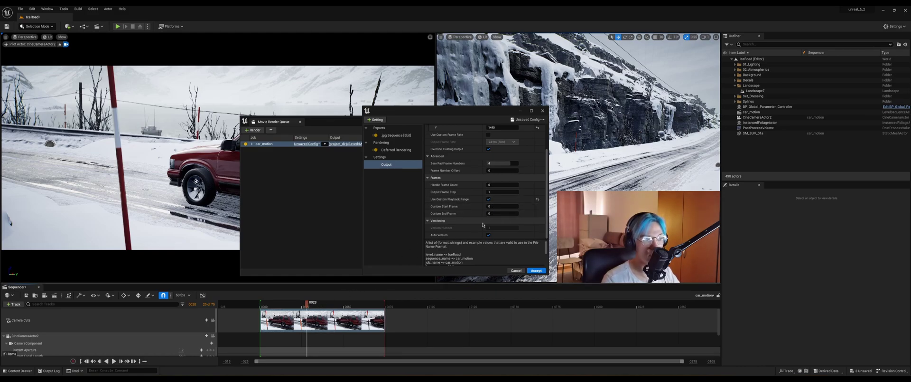
left_click(497, 207)
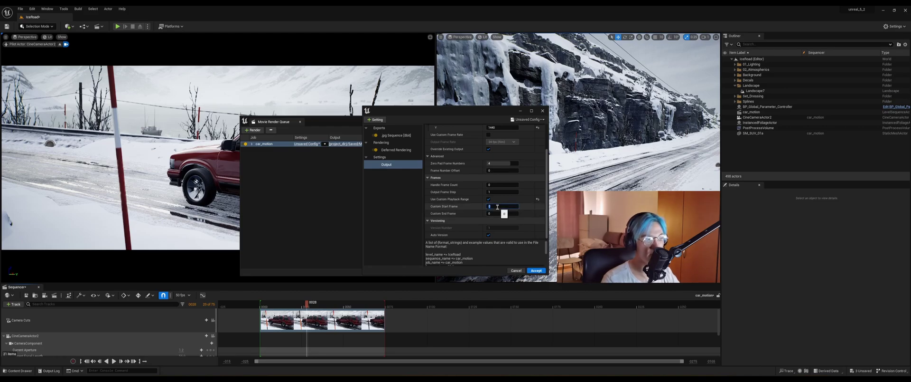
type("29")
key("Return")
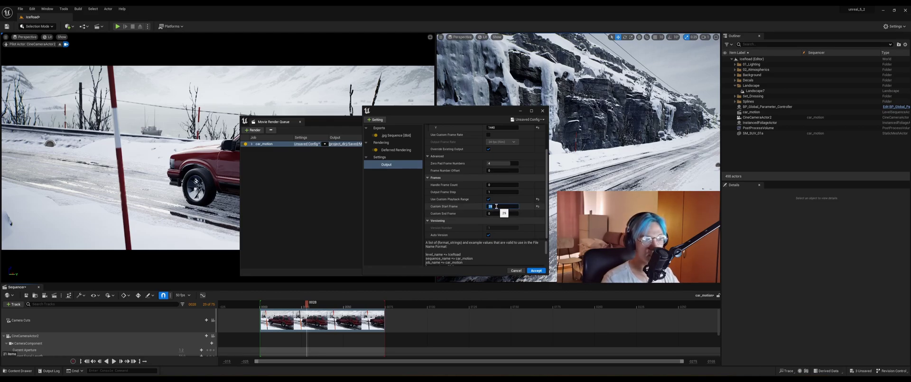
left_click(501, 213)
type("30")
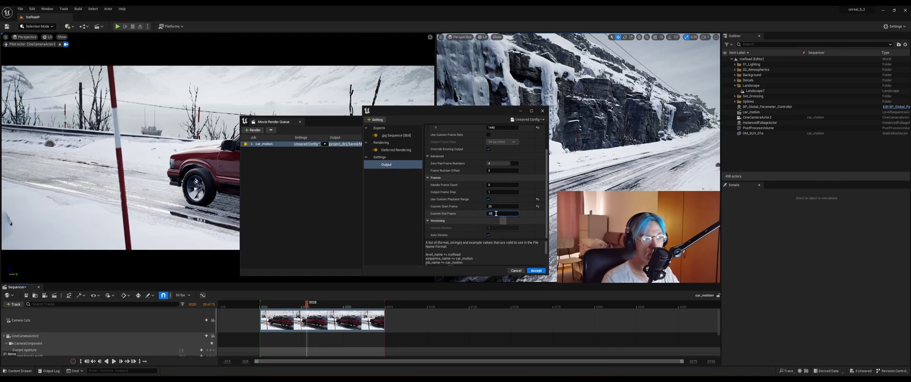
left_click(398, 164)
left_click(394, 149)
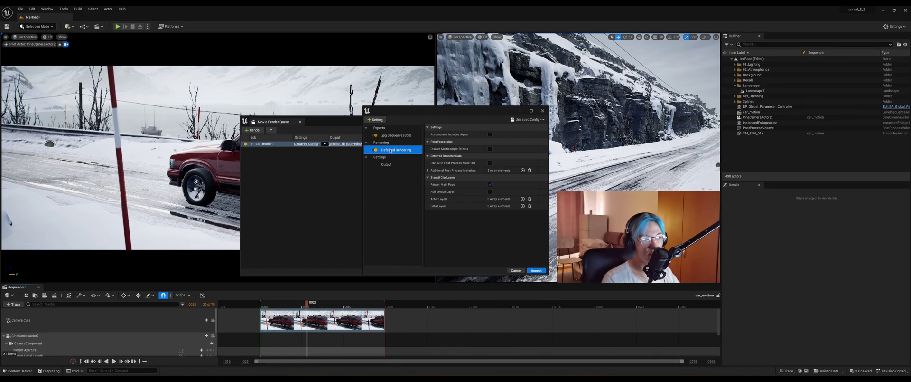
left_click(378, 119)
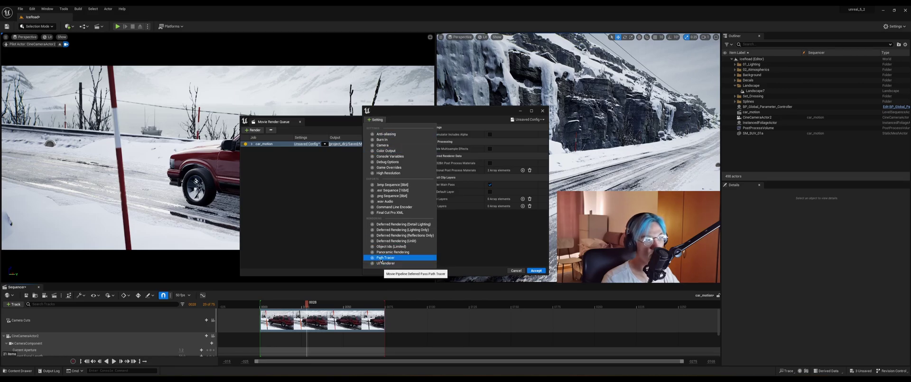
left_click(478, 235)
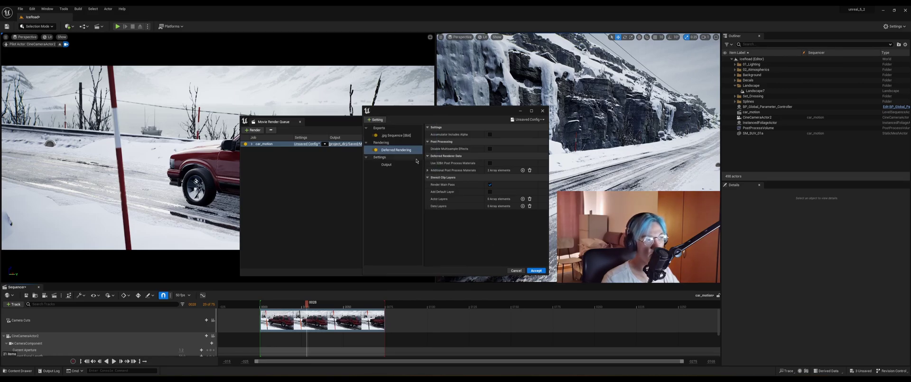
- Replace the JPG sequence export in the render settings with a PNG Sequence [8bit] export
left_click(395, 136)
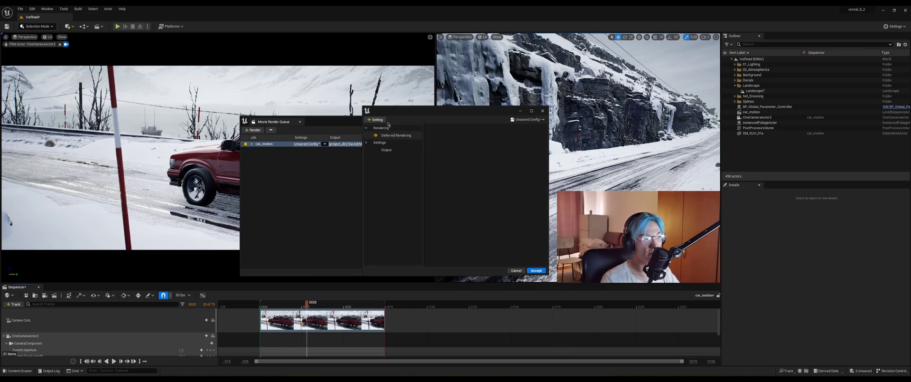
left_click(384, 120)
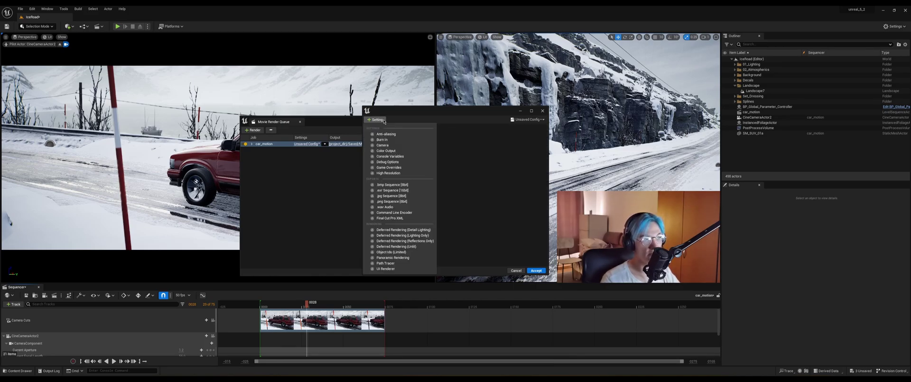
left_click(390, 201)
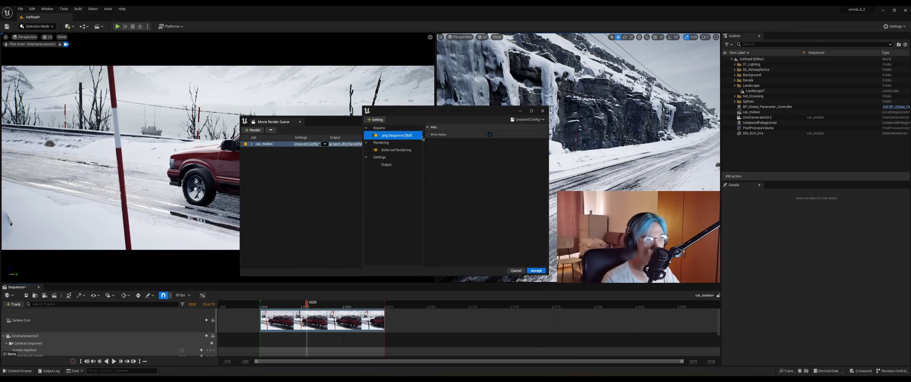
- Add the Anti-aliasing setting to the render configuration and enable Override Anti Aliasing
left_click(374, 120)
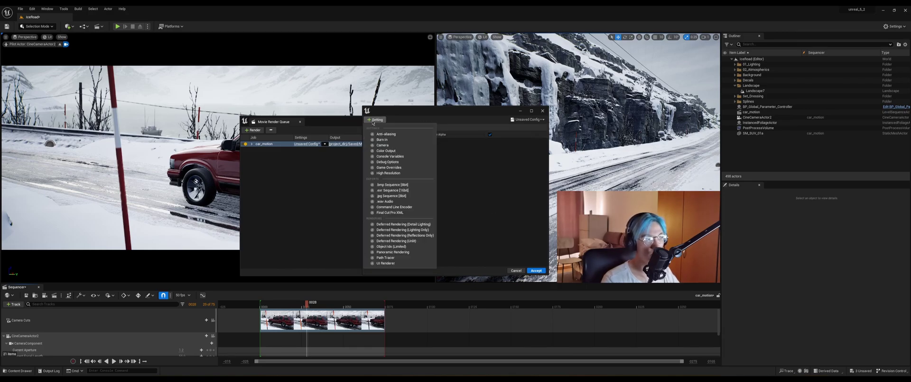
left_click(402, 135)
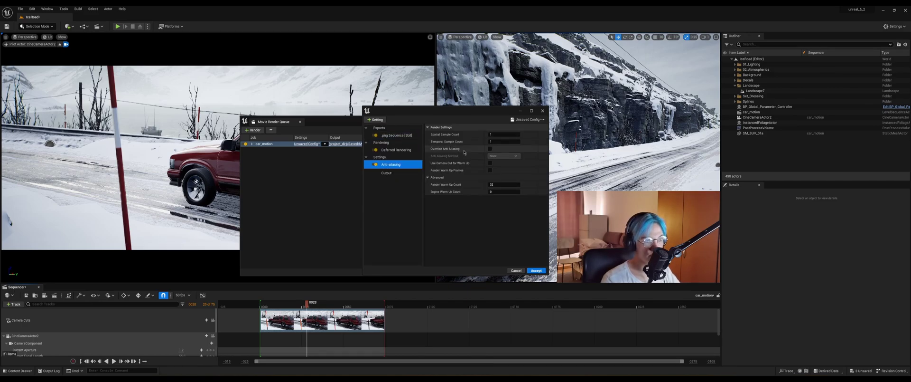
left_click(491, 149)
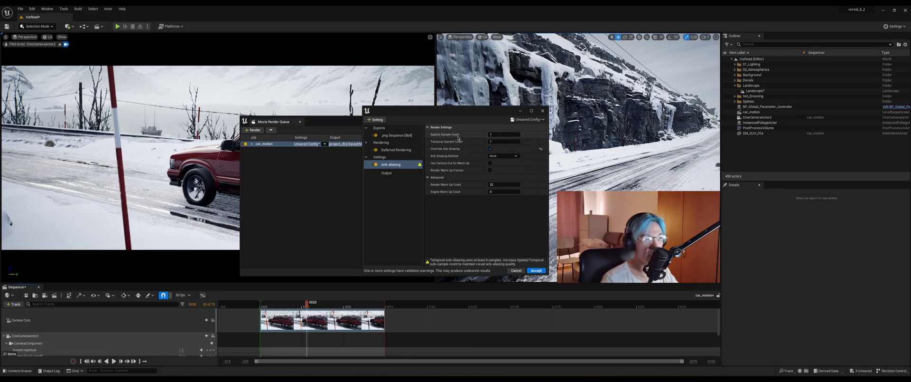
- Set the anti-aliasing spatial sample count to 5 and the temporal sample count to 100
left_click(497, 135)
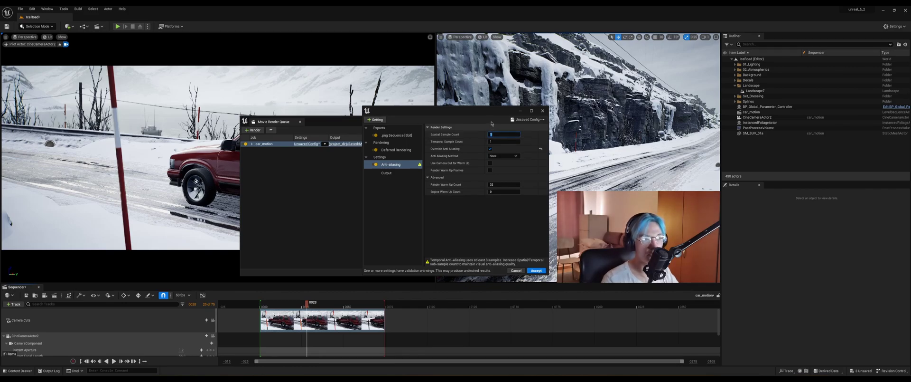
left_click(496, 141)
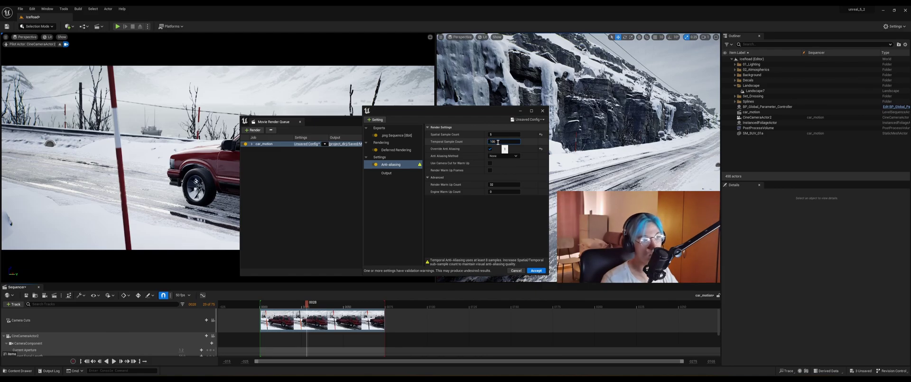
key("Return")
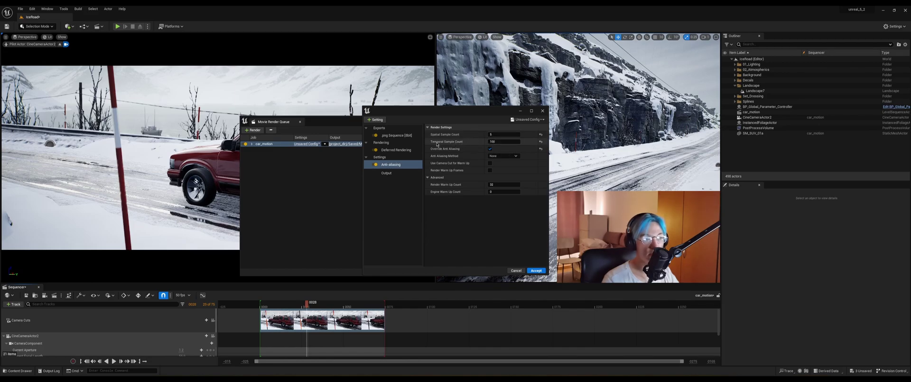
- Change the anti-aliasing temporal sample count to 50 and the spatial sample count to 10
left_click(498, 142)
type("50")
left_click(500, 135)
type("10")
left_click(499, 141)
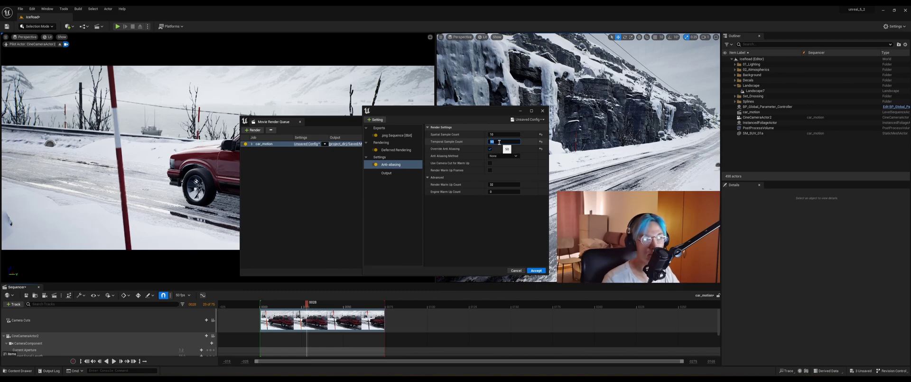
- Set the temporal sample count to 100, enable both Render Warm Up Frames and Use Camera Cut for Warm Up, and accept the configuration
type("100")
key("Return")
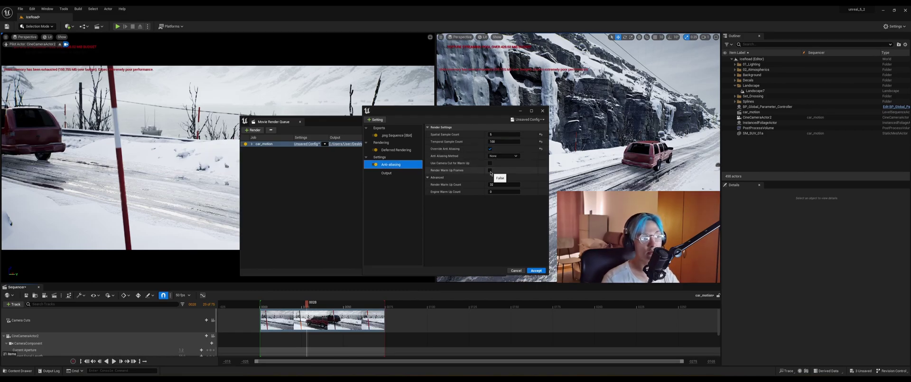
left_click(490, 171)
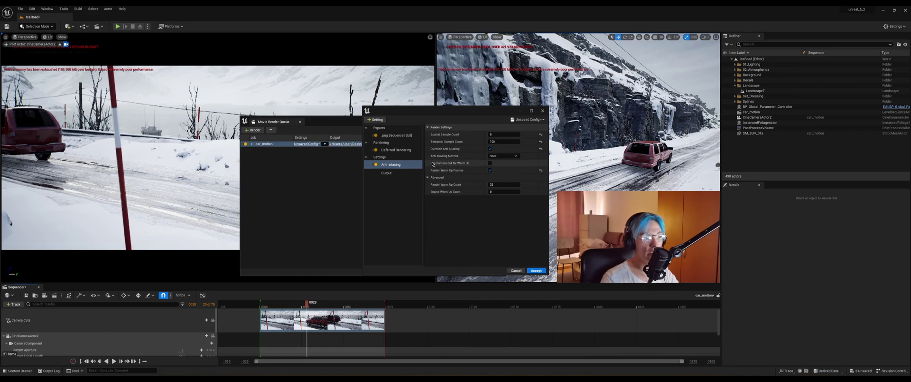
left_click(491, 163)
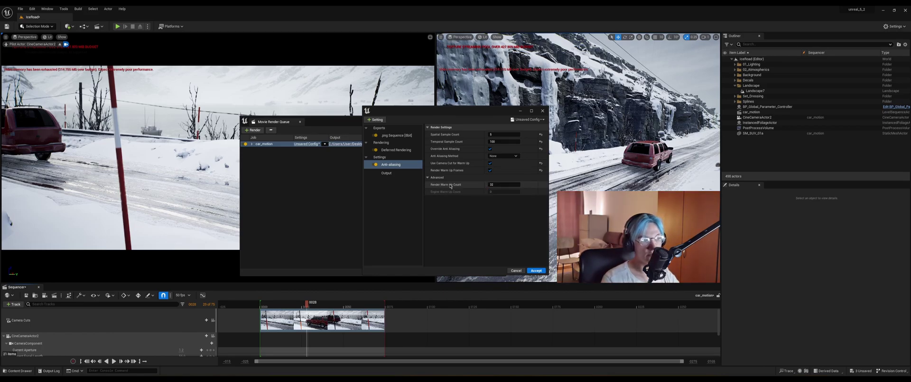
left_click(537, 270)
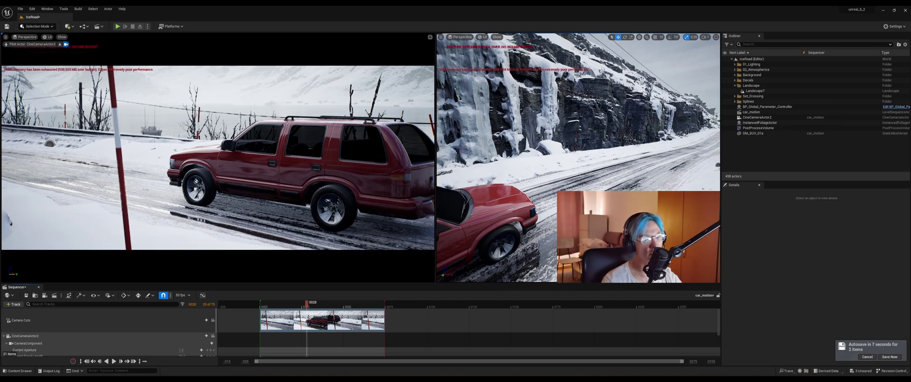
left_click(896, 358)
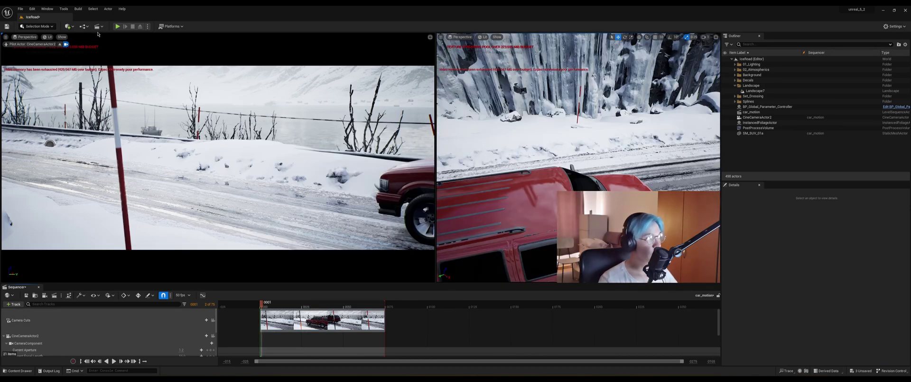
- Add a new Cine Camera Actor to the level beside the snowy road
left_click(69, 26)
mouse_move(91, 95)
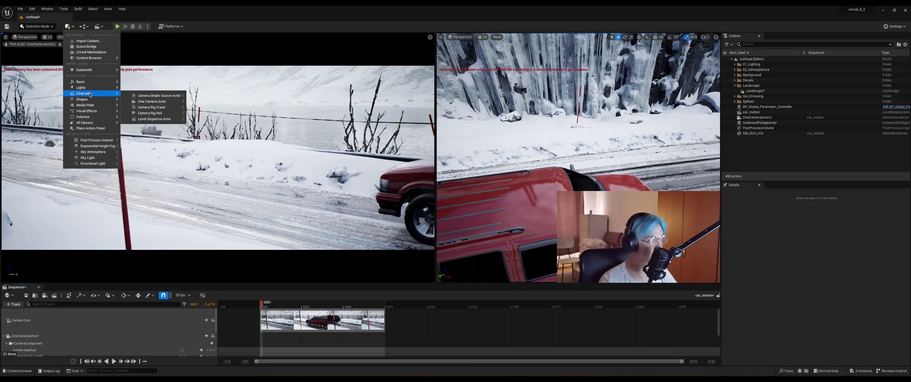
left_click_drag(136, 101, 159, 161)
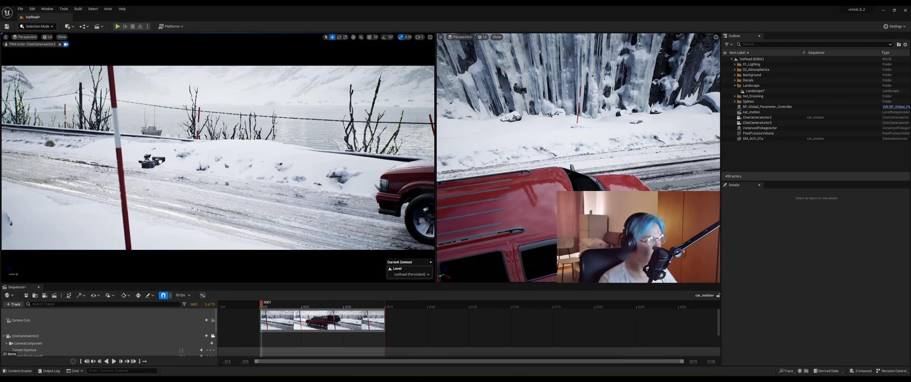
- Look through the new cine camera and position it behind and above the red SUV, framing it through the roadside branches
left_click(26, 36)
left_click(39, 103)
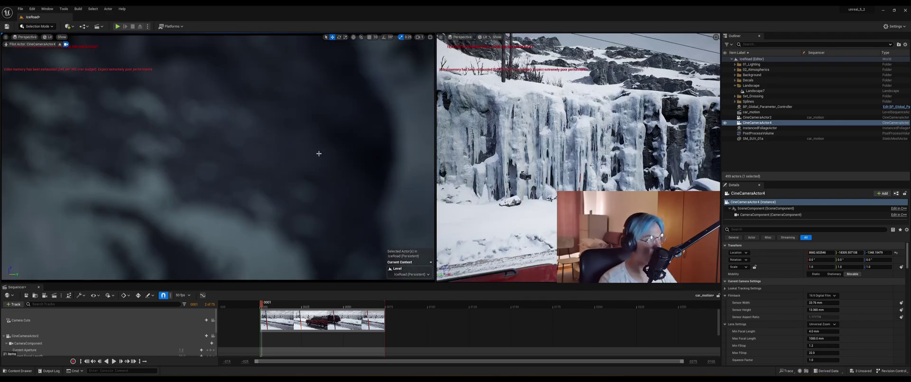
right_click_drag(319, 154, 266, 164)
right_click_drag(578, 119, 567, 164)
right_click_drag(511, 221, 504, 224)
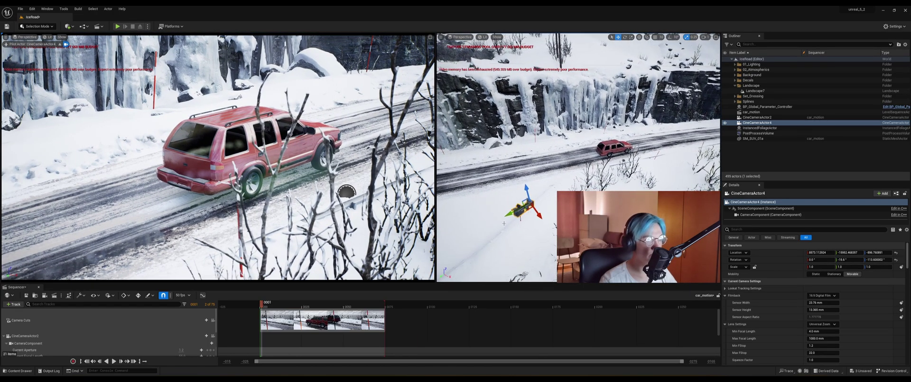
- Attach the new cine camera to SM_SUV_01a and play the sequence to check the camera's movement
right_click_drag(536, 202, 527, 208)
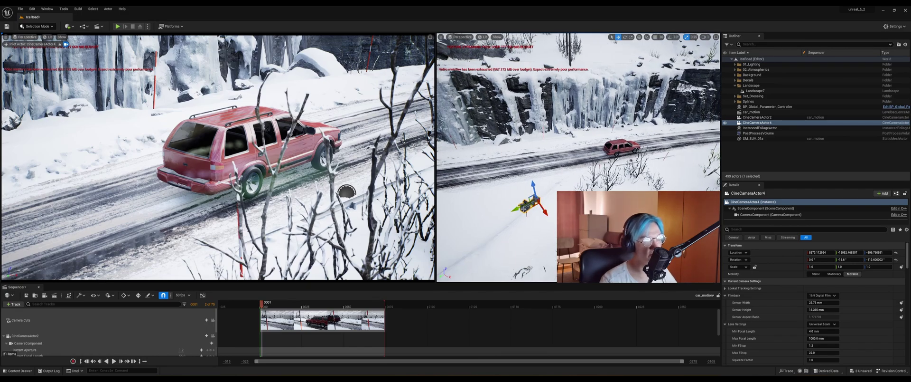
right_click(525, 209)
mouse_move(539, 312)
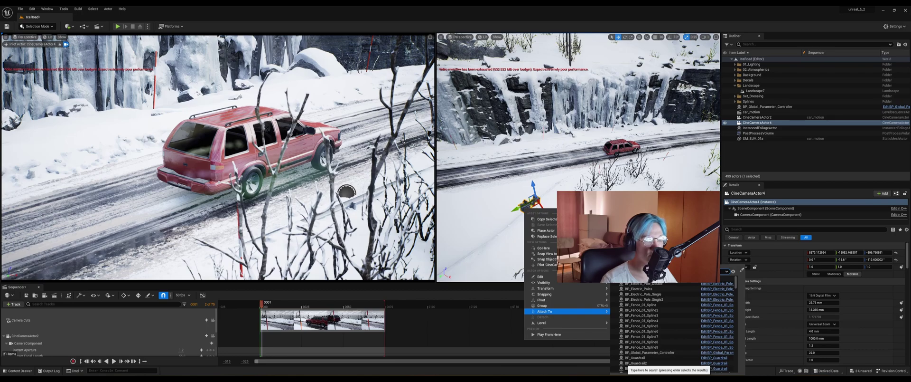
type("su")
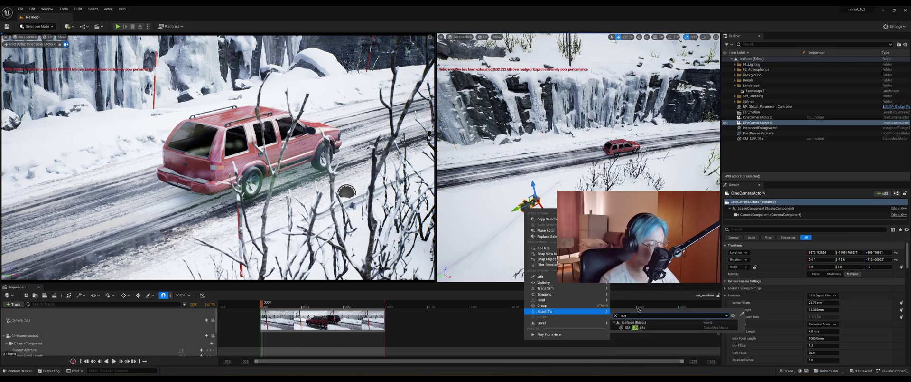
type("v")
left_click(640, 328)
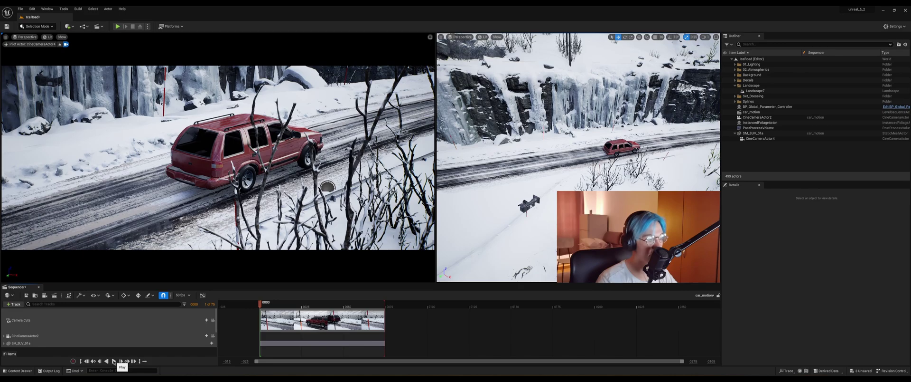
left_click(114, 362)
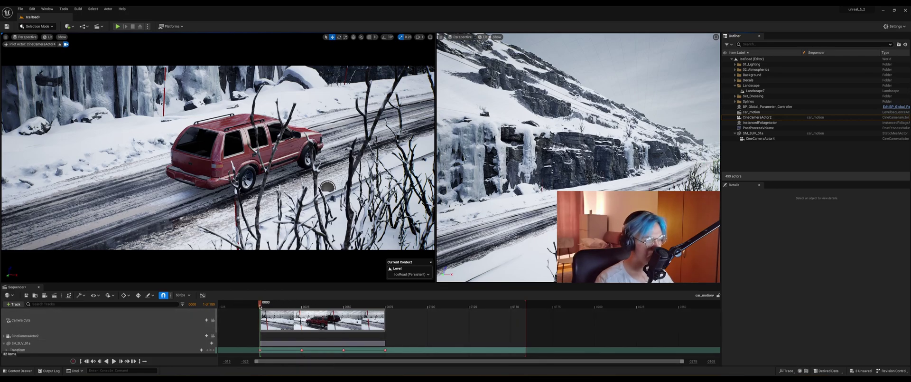
- Add a camera cut bound to CineCameraActor4 at frame 75 and trim its end to frame 150
left_click_drag(260, 307, 386, 314)
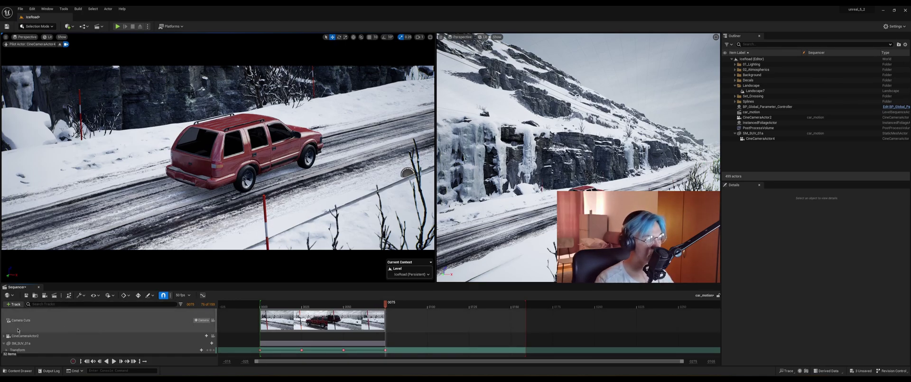
left_click(202, 320)
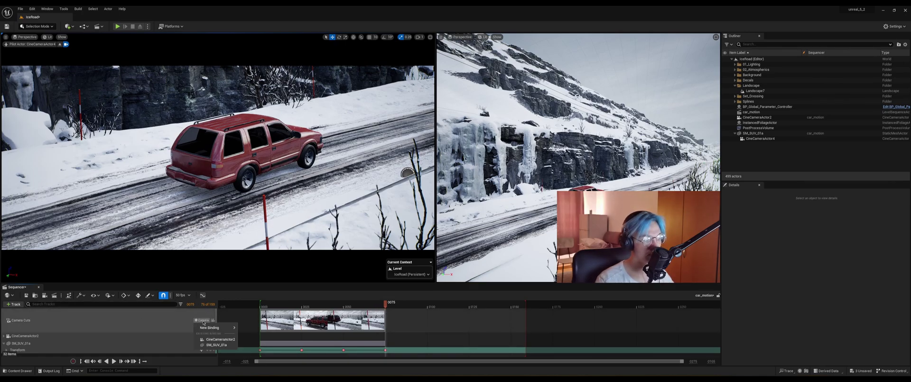
mouse_move(216, 327)
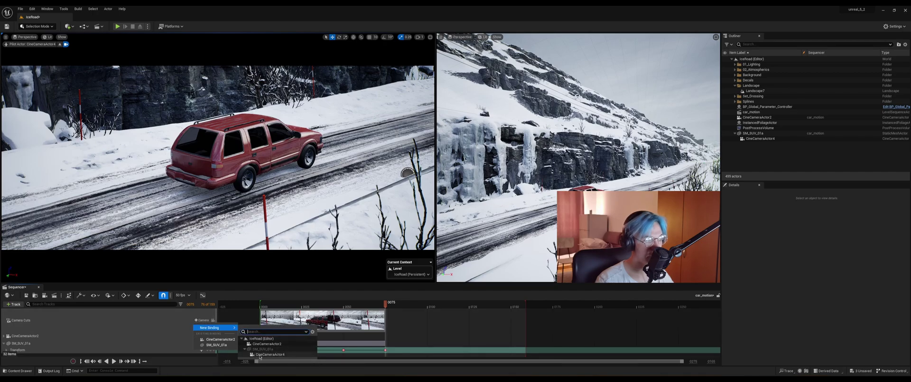
left_click(276, 354)
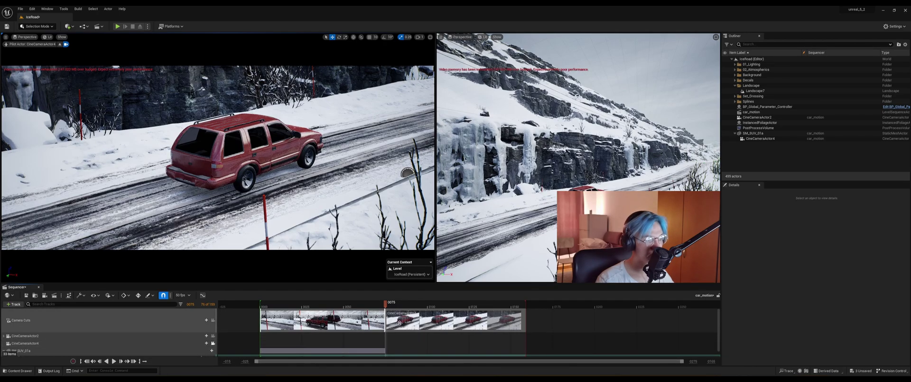
mouse_move(527, 320)
left_mouse_down()
mouse_move(511, 316)
mouse_move(514, 309)
left_mouse_up()
- Move the SM_SUV_01a transform section to start at frame 75 and play the second shot
scroll(432, 340, "down", 1)
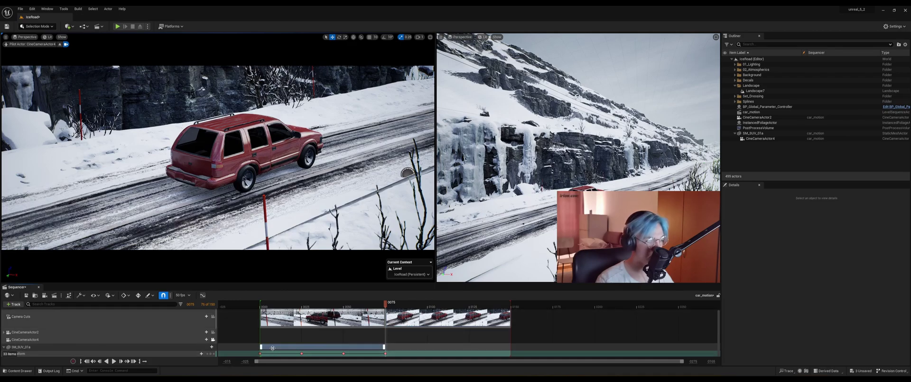
left_click_drag(266, 348, 394, 350)
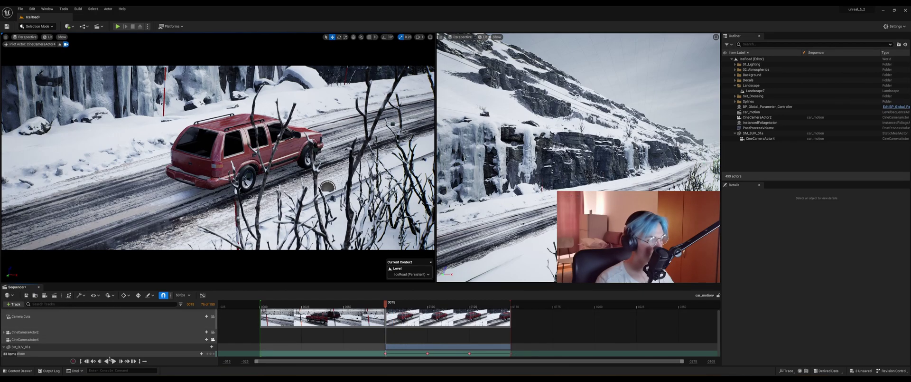
left_click(114, 361)
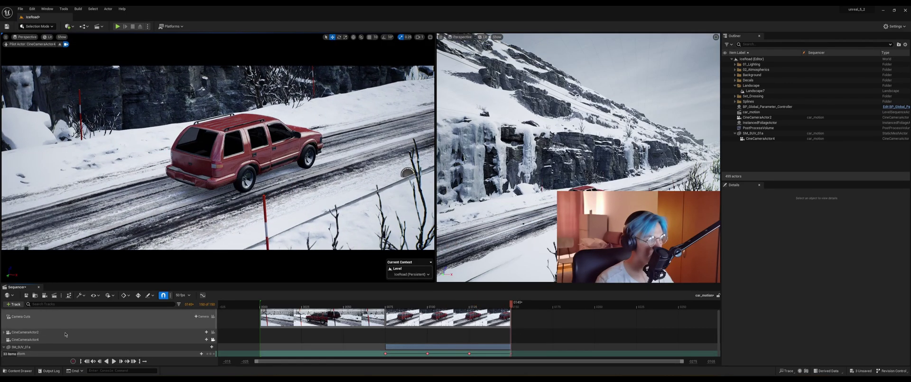
- Look through the original roadside camera and play the sequence from frame 0 to check the first shot
left_click(59, 44)
left_click(31, 40)
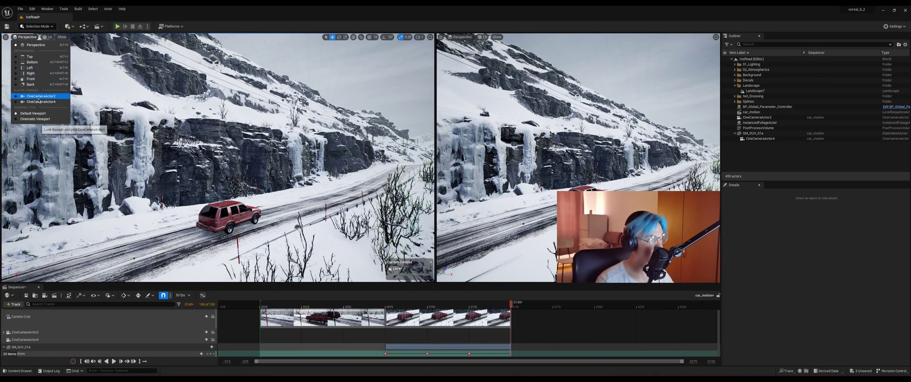
left_click(71, 129)
left_click(265, 305)
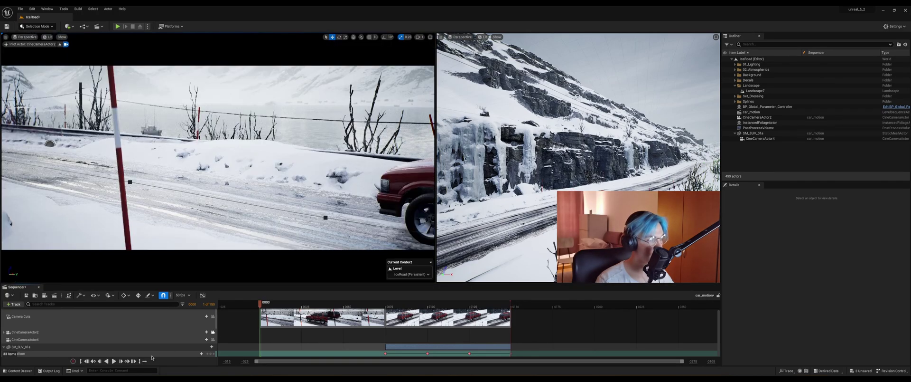
left_click(113, 361)
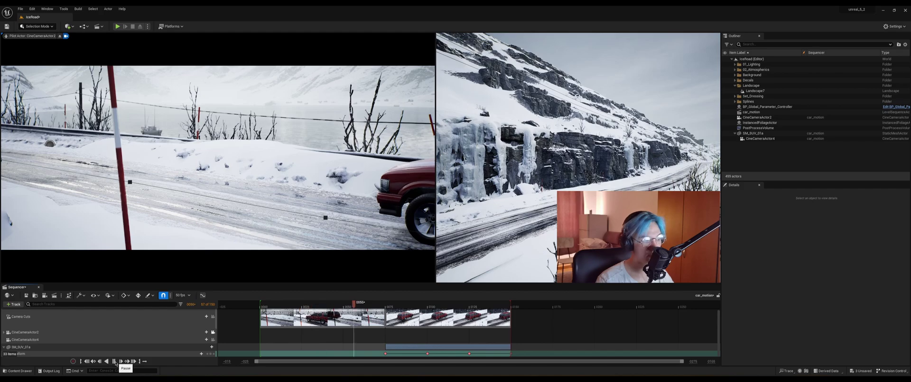
left_click(114, 361)
- Try shifting the SUV's transform section along the timeline, and undo the move
left_click_drag(397, 345, 413, 352)
key("ctrl+z")
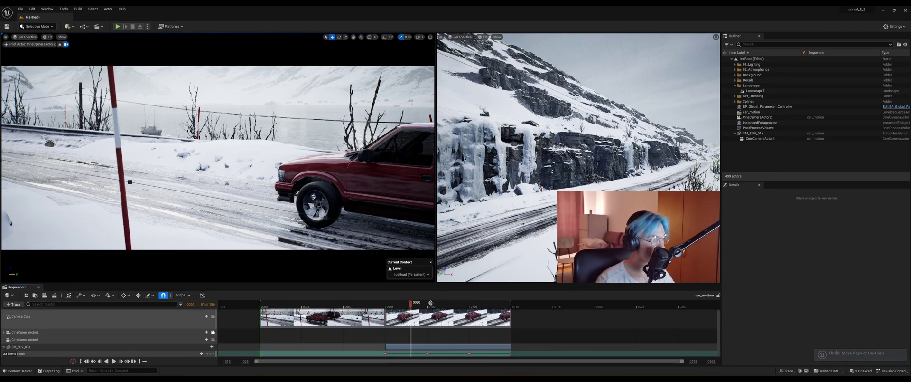
- Look through CineCameraActor4 and advance the playhead to frame 104 to inspect the SUV in the second shot
left_click(60, 44)
left_click(27, 37)
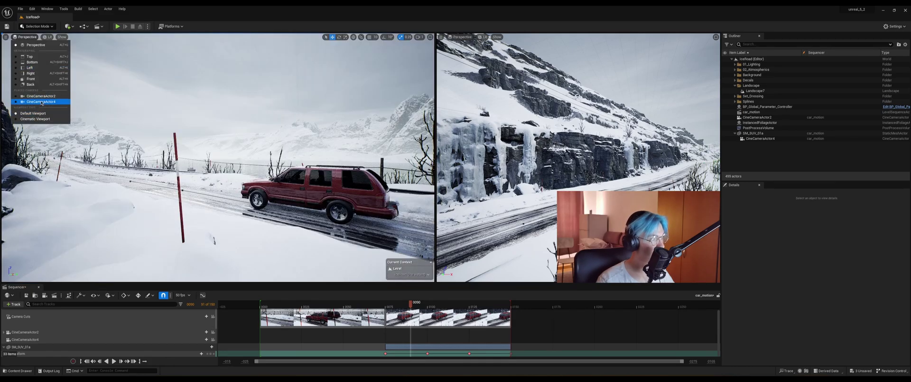
left_click(44, 101)
left_click_drag(410, 303, 431, 314)
key("Right")
key("Right")
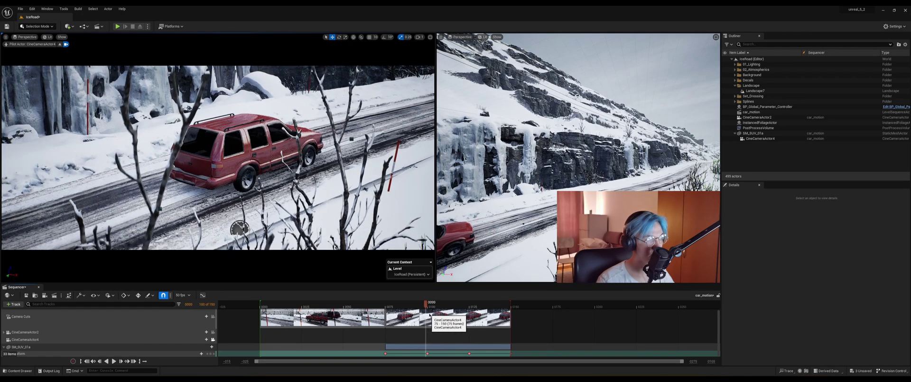
key("Right")
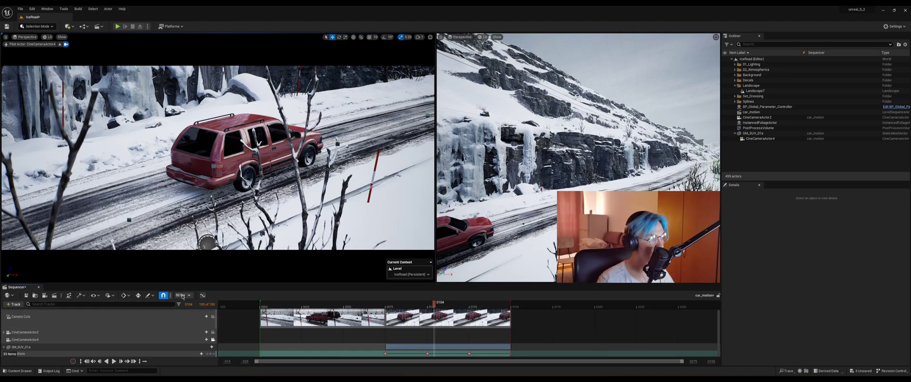
- Set the sequence's display rate to 25 fps (PAL/25)
left_click(182, 295)
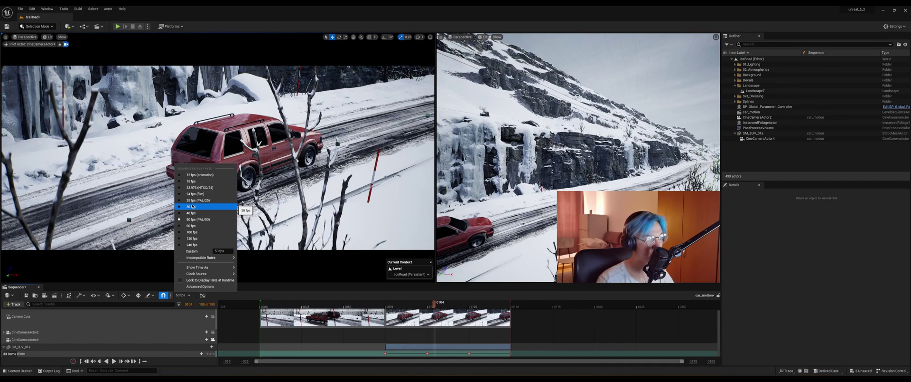
left_click(195, 199)
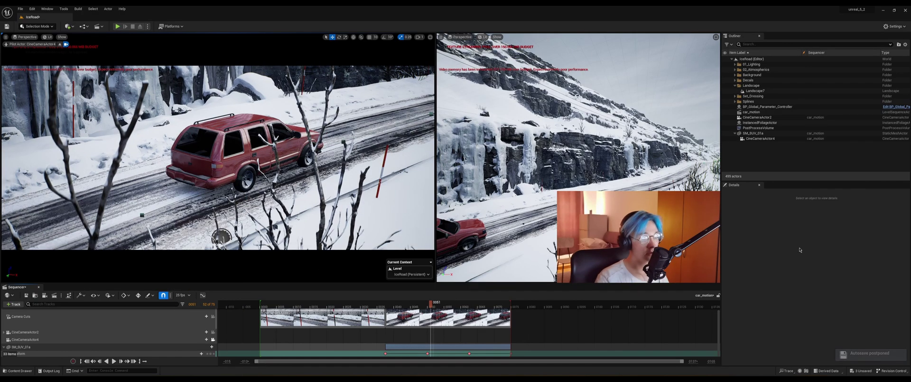